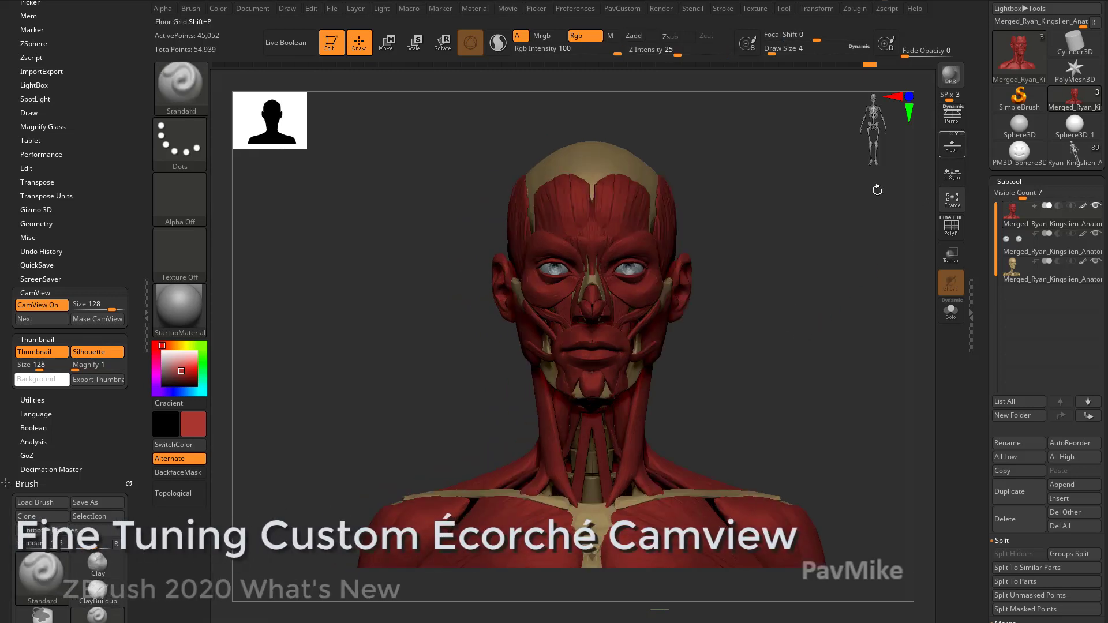
Show the floor grid and examine how the écorché bust sits on it from a straight front view
left_click_drag(828, 232, 793, 322)
left_click_drag(663, 312, 651, 471)
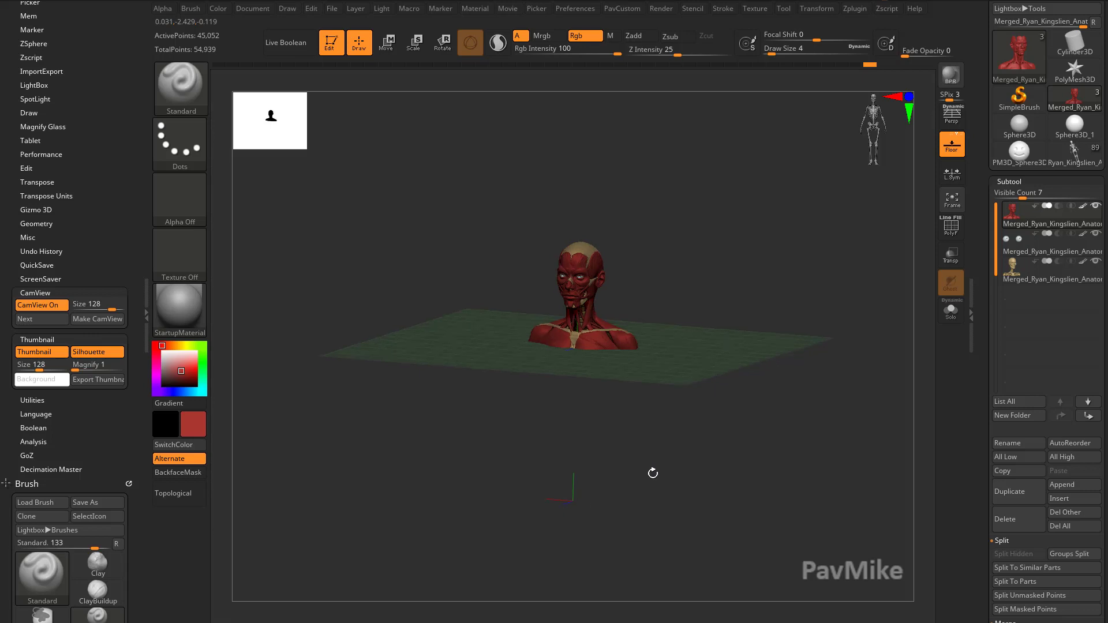
left_click_drag(674, 302, 586, 287, "shift")
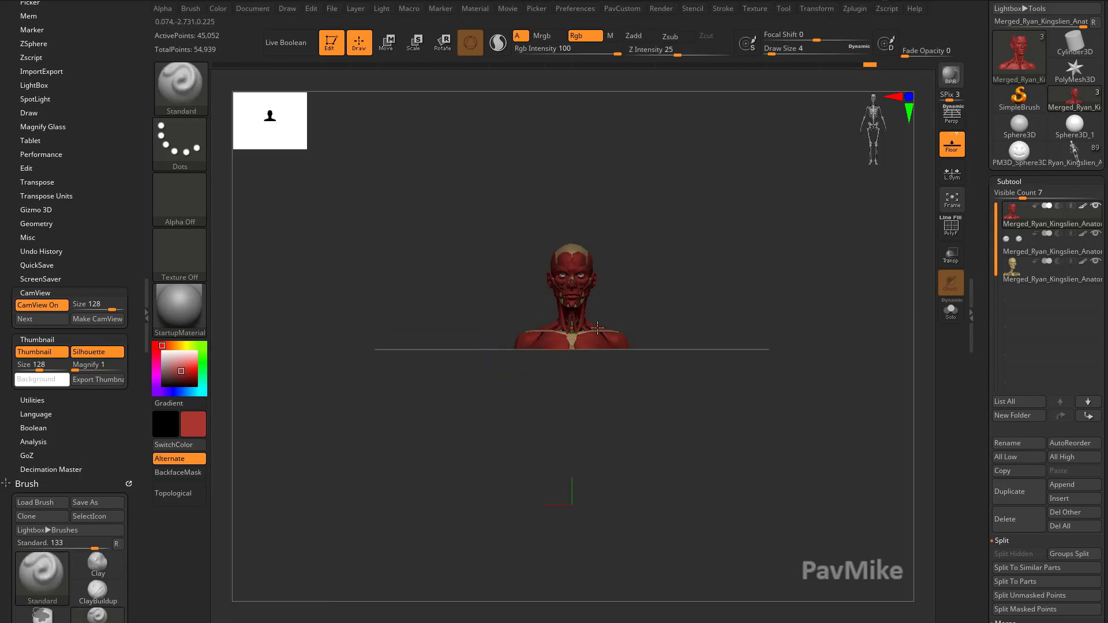
left_click_drag(603, 483, 729, 431)
Try moving the bust straight down below the floor grid with the Move gizmo, undo it, and return to Draw mode
key("w")
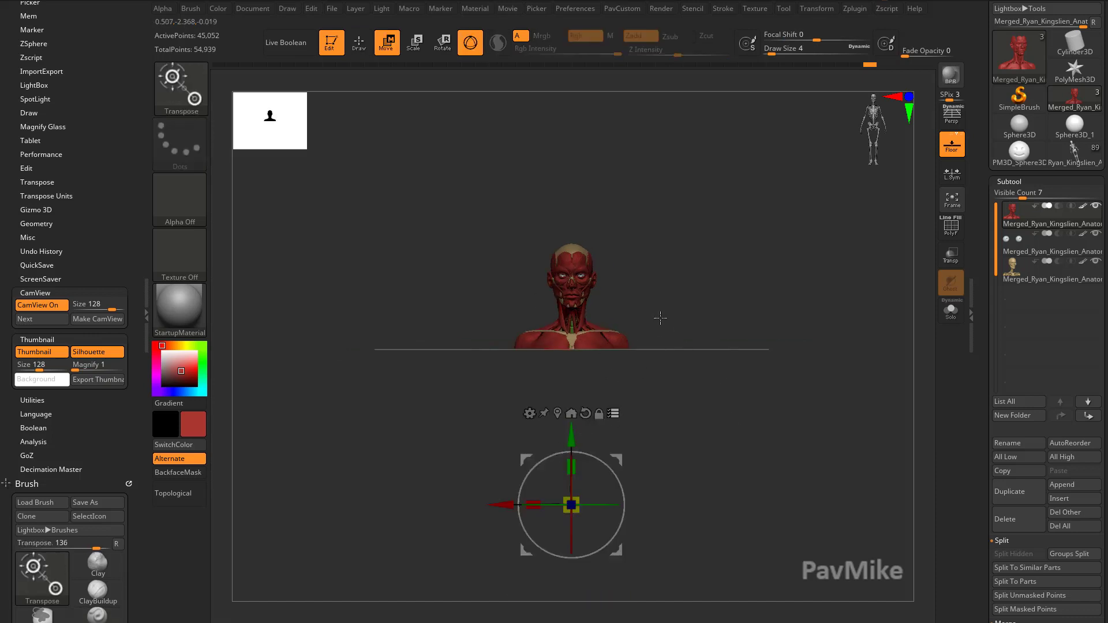
key("ctrl+shift")
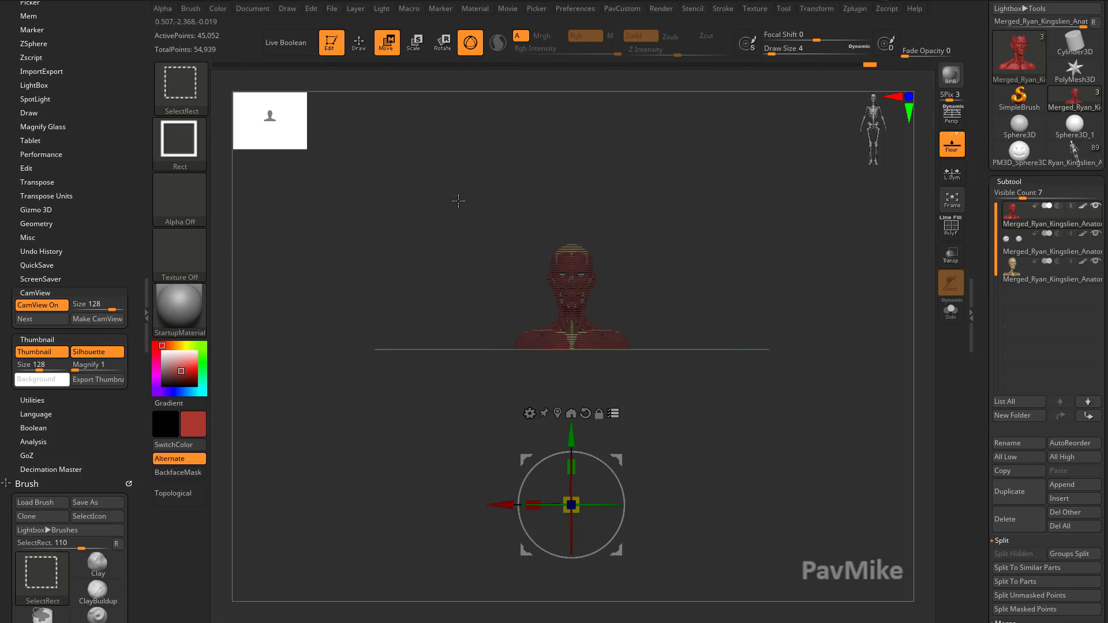
left_click_drag(565, 441, 565, 618)
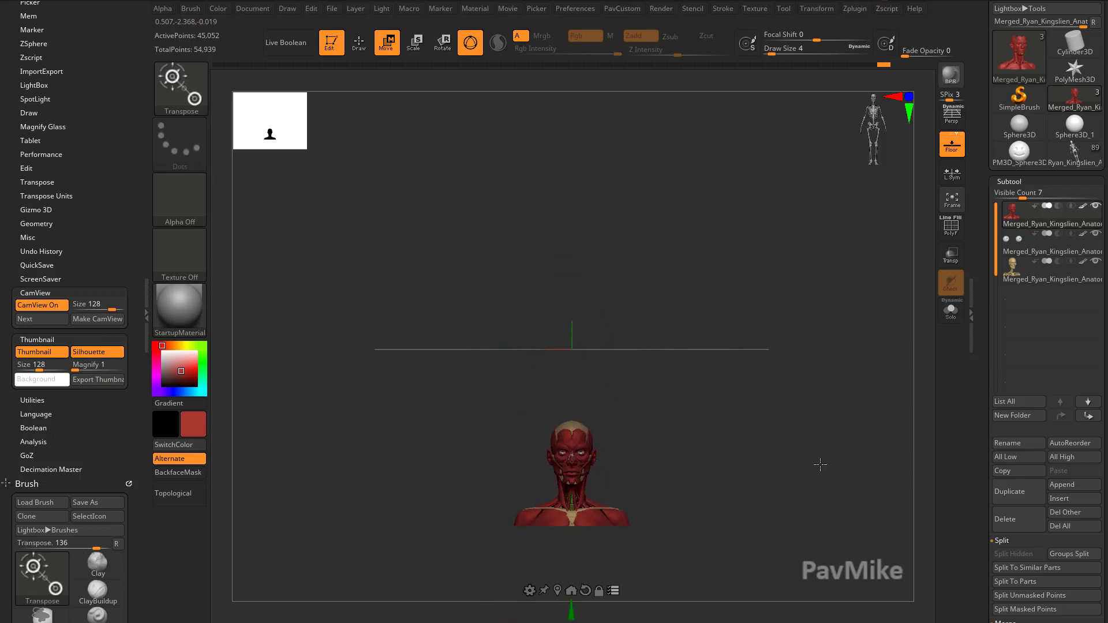
key("ctrl+z")
key("q")
left_click_drag(736, 405, 711, 429)
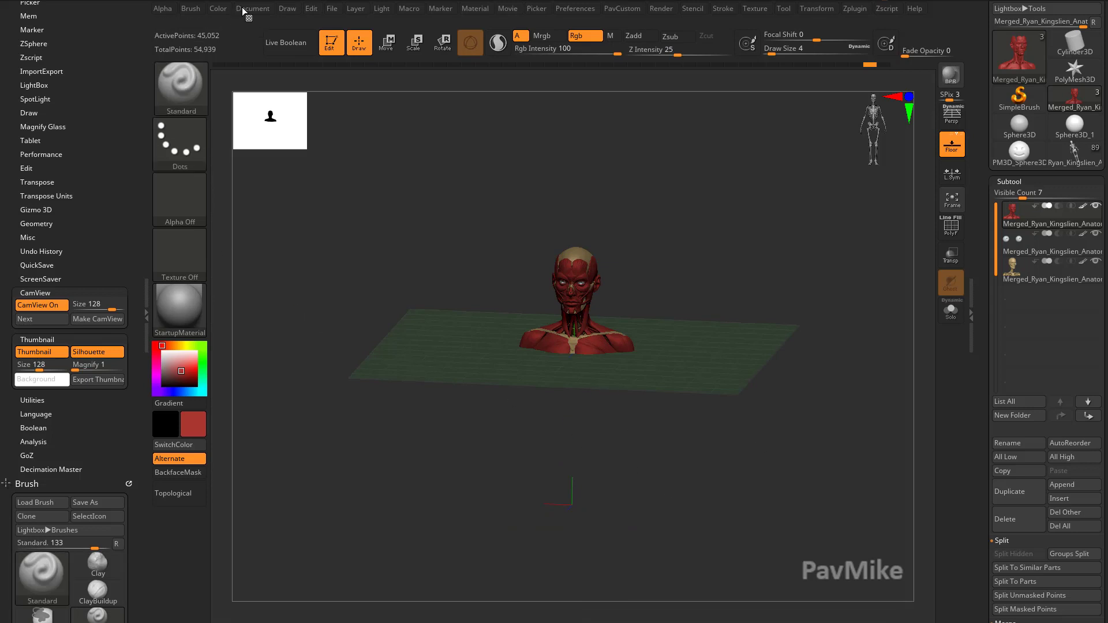
Set the floor grid's elevation to 0, and then set it to -1
left_click(287, 9)
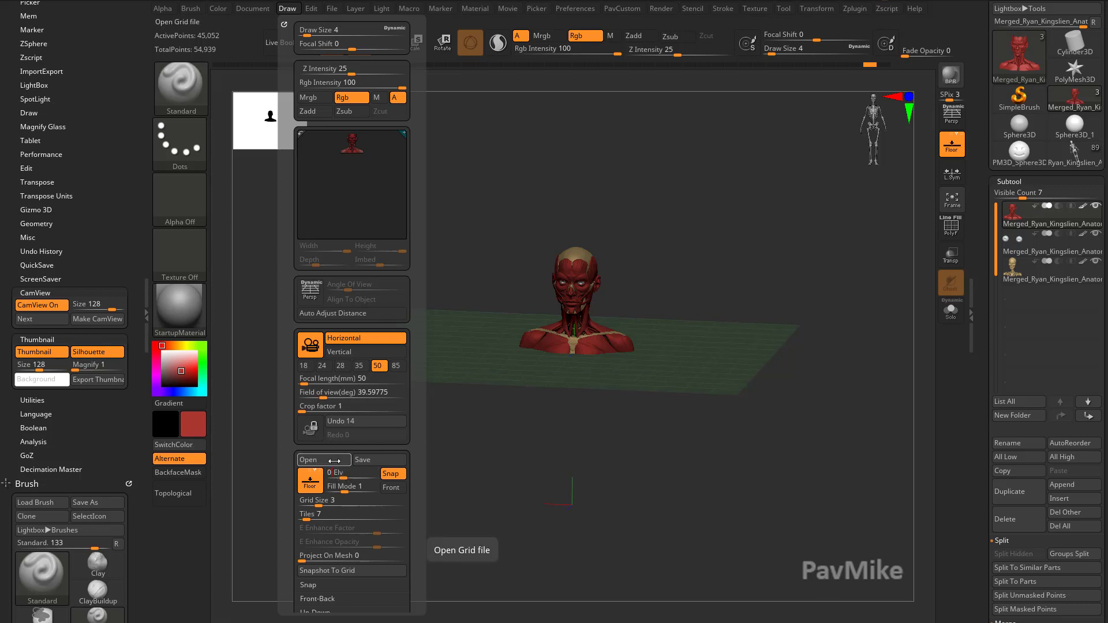
key("Return")
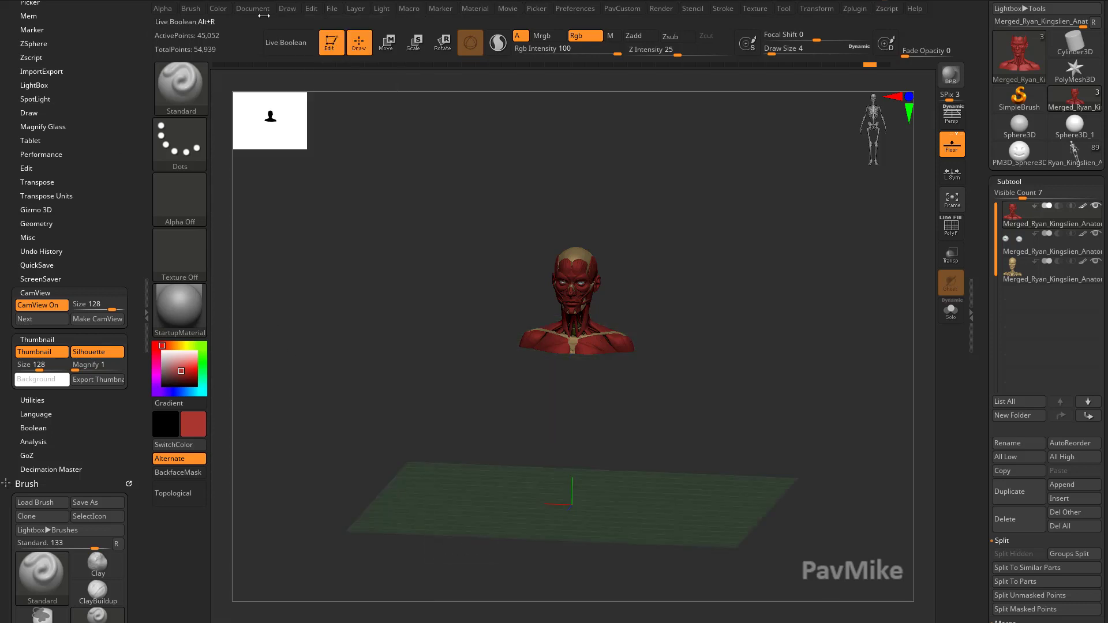
left_click(284, 9)
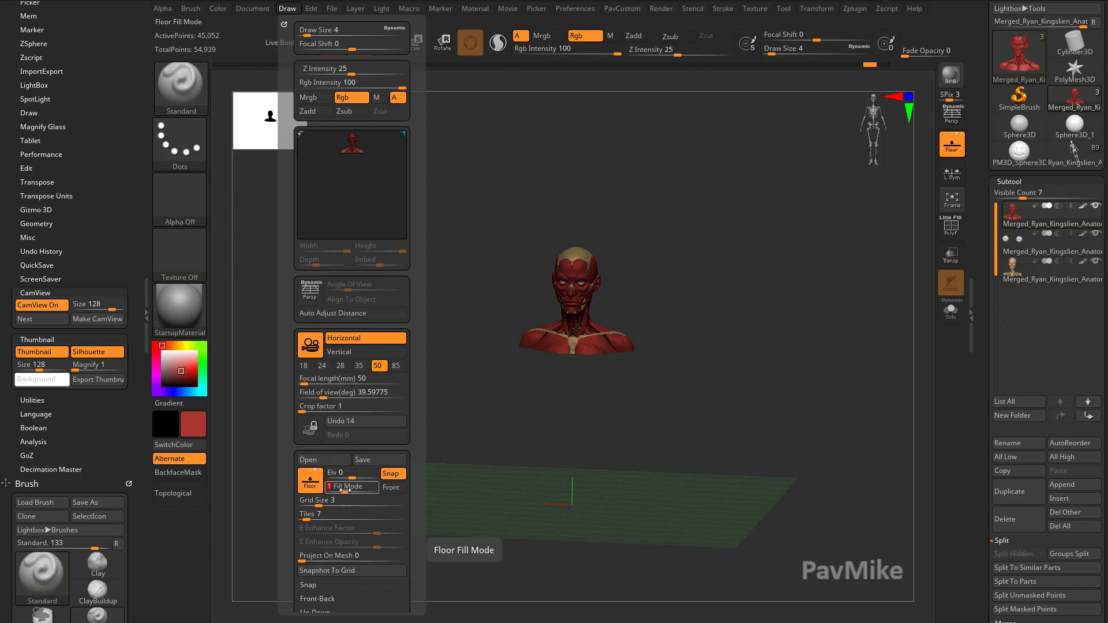
left_click(355, 475)
type("-1")
key("Return")
Set the draw size to 18 and render the bust on the floor grid with BPR
mouse_move(861, 289)
left_mouse_down("alt")
mouse_move(806, 292)
mouse_move(853, 240)
mouse_move(799, 366)
mouse_move(732, 366)
left_mouse_up("alt")
key("s")
left_click_drag(697, 408, 698, 409)
left_click_drag(567, 473, 586, 461)
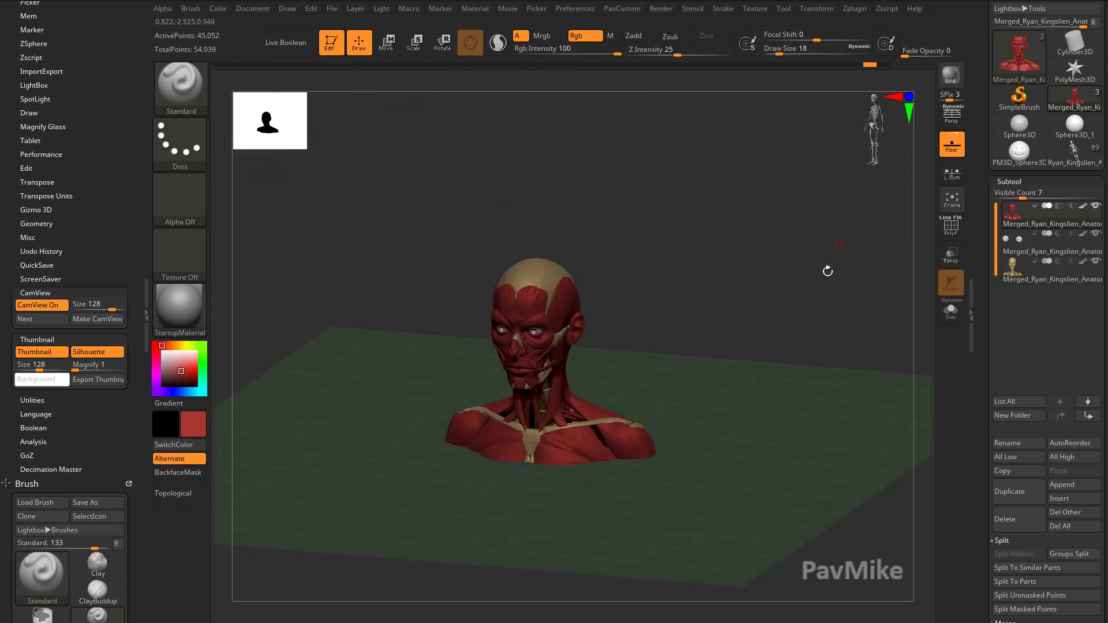
key("shift+r")
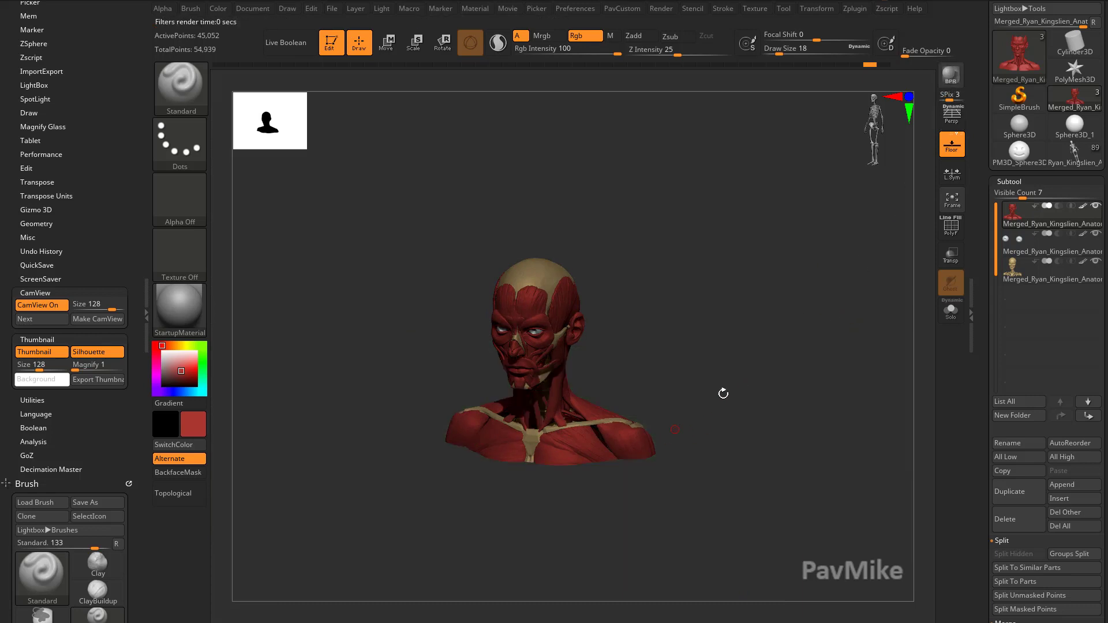
Render the bust with BPR from a side angle to check the shadow it casts on the floor
left_click_drag(736, 384, 681, 381)
left_click(382, 8)
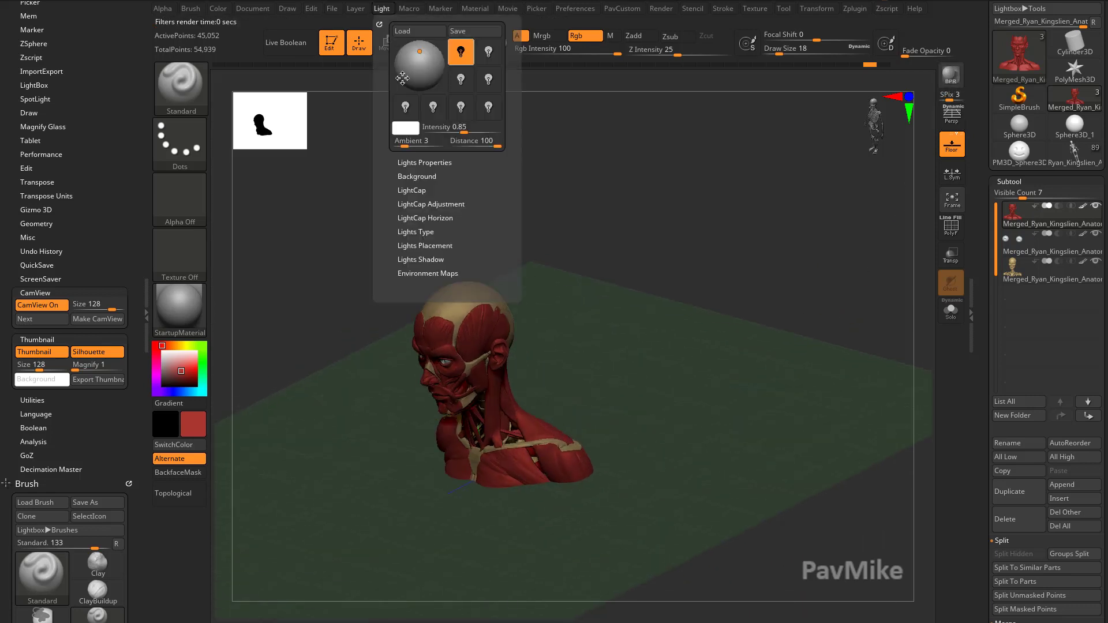
left_click(947, 79)
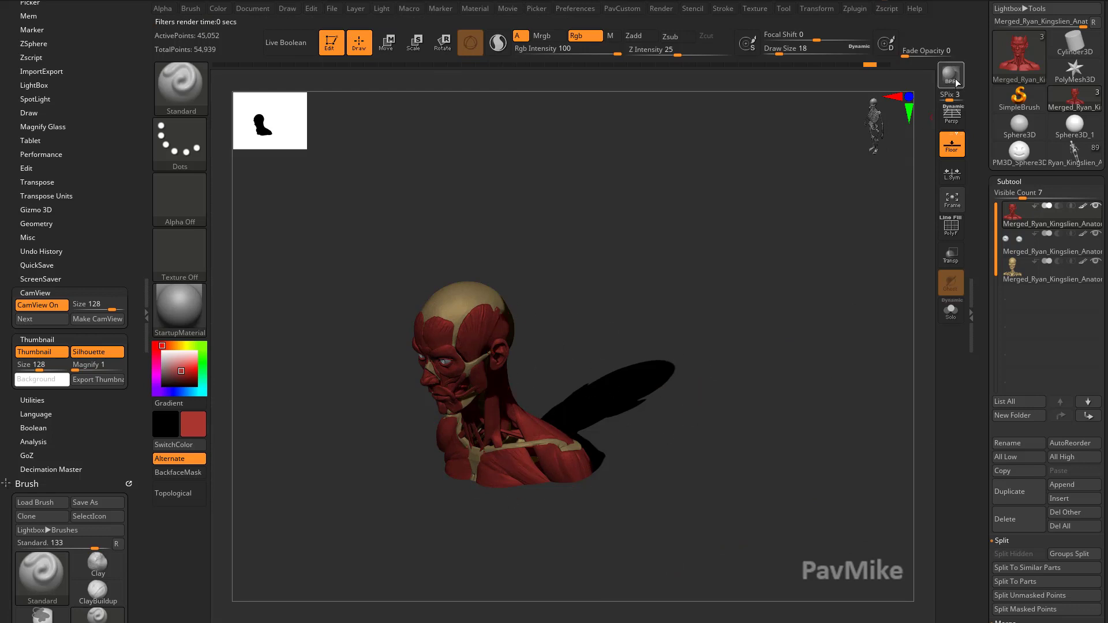
left_click_drag(871, 179, 805, 313)
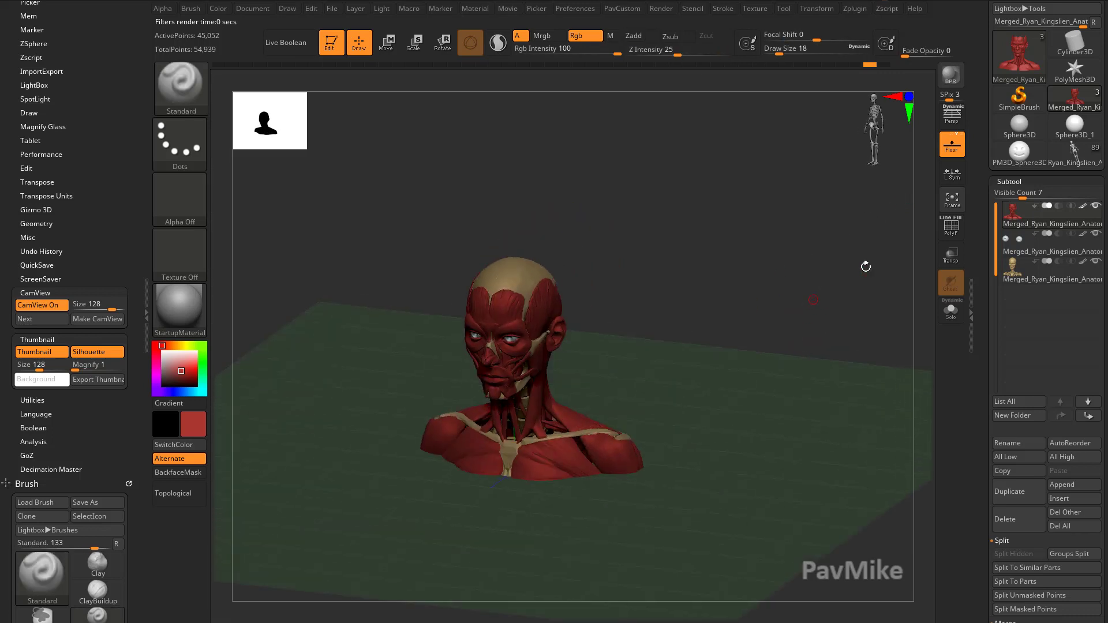
Hide the floor grid and bring the bust to a nearly frontal view
left_click(951, 144)
left_click_drag(778, 365, 804, 288, "alt")
left_click_drag(793, 334, 783, 293)
Merge all visible subtools into one mesh with MergeVisible and switch to the merged bust tool
left_click_drag(982, 268, 985, 190)
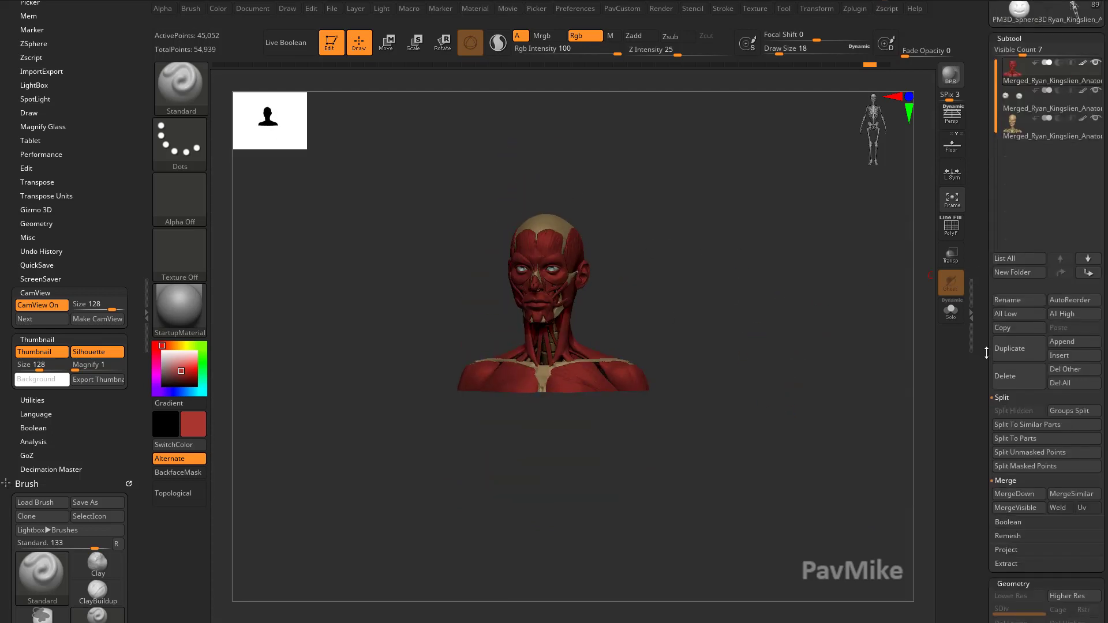
left_click(1010, 508)
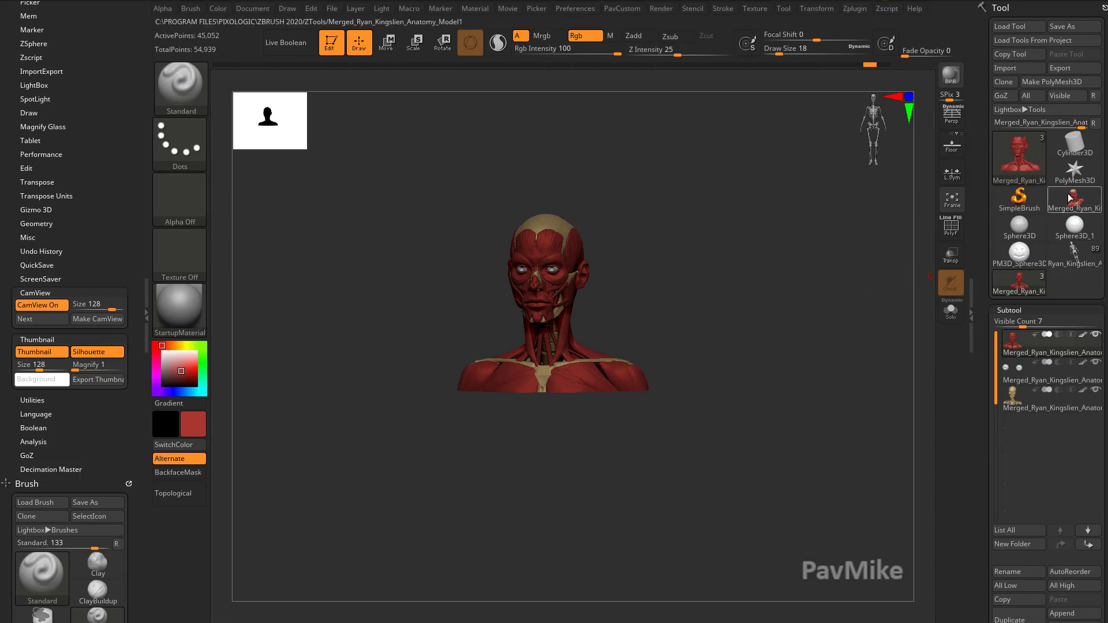
left_click(1073, 205)
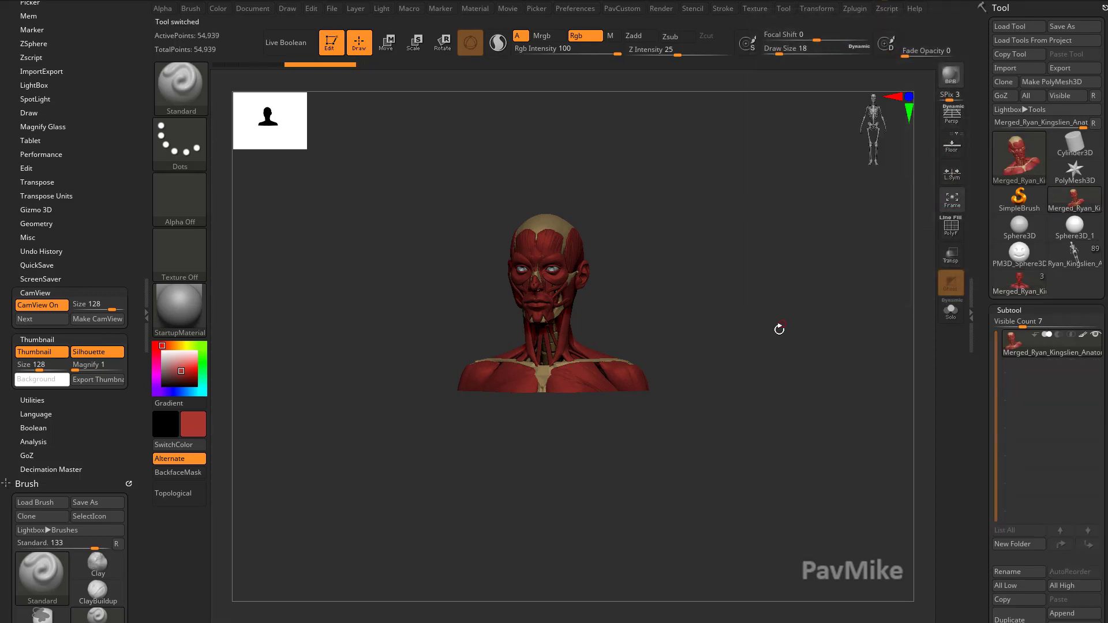
left_click_drag(782, 329, 794, 325, "shift")
Show the floor grid and apply the Unify deformation to the merged bust
left_click(952, 146)
left_click_drag(864, 224, 811, 310)
scroll(984, 335, "down", 1)
left_click_drag(984, 335, 980, 197)
left_click(1011, 271, "shift")
left_click(1007, 284)
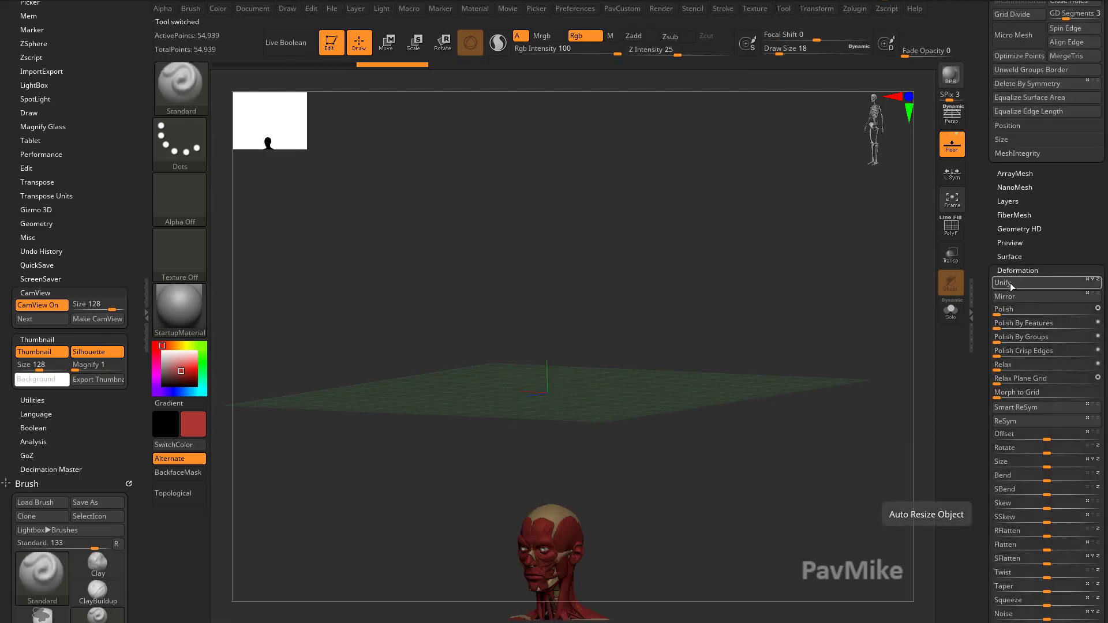
Inspect the resized bust against the floor grid and undo the Unify deformation
left_click_drag(695, 385, 731, 427)
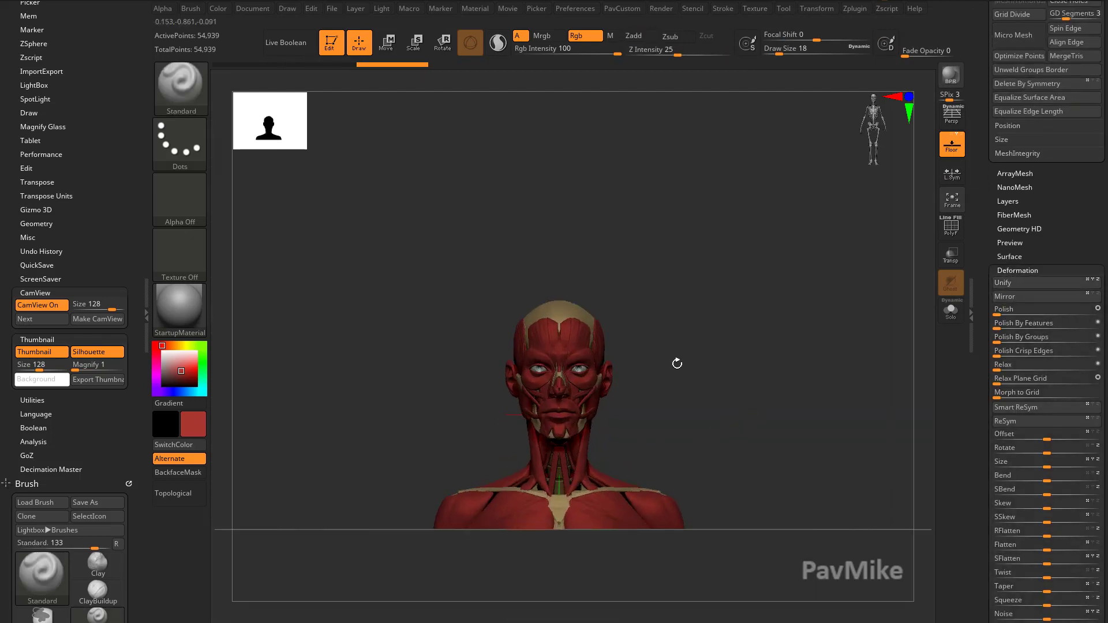
left_click_drag(619, 274, 729, 371)
left_click_drag(737, 329, 574, 424)
key("ctrl+z")
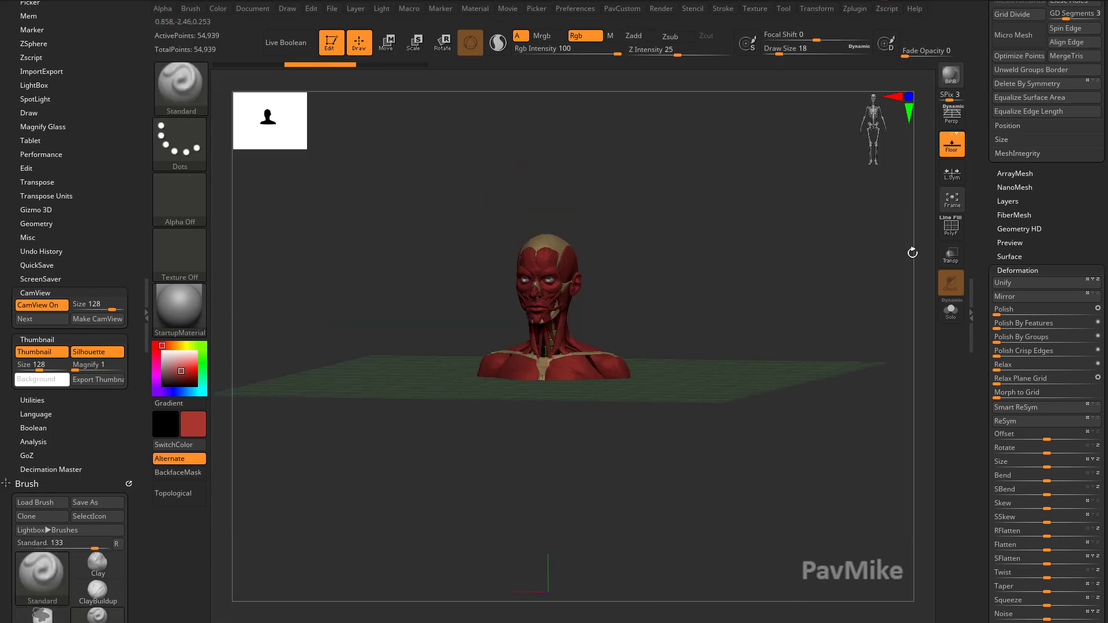
Turn on perspective and make a CamView from the merged bust without unifying it, checking it from several angles
left_click_drag(772, 302, 792, 330)
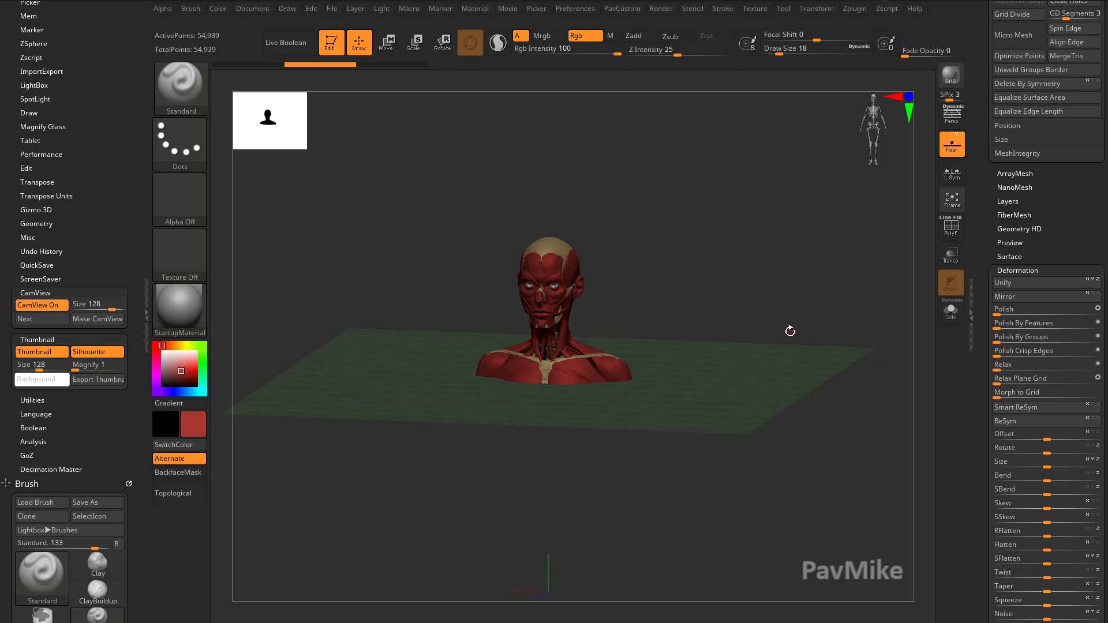
left_click(951, 115)
mouse_move(752, 362)
left_mouse_down()
mouse_move(738, 374)
mouse_move(761, 389)
mouse_move(766, 371)
left_mouse_up()
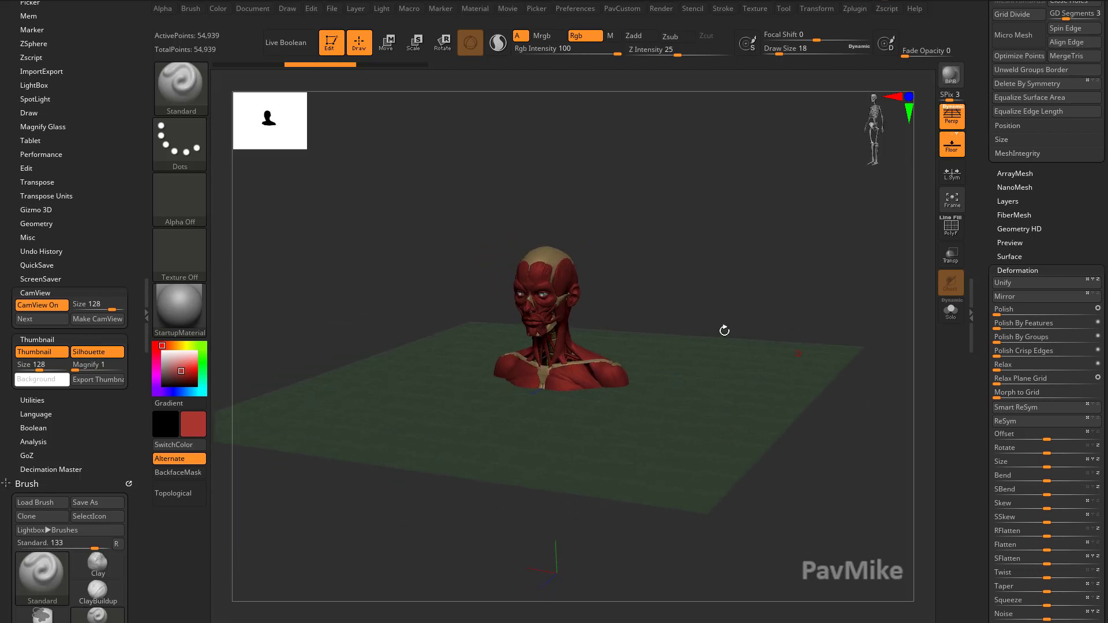
left_click_drag(715, 326, 602, 337, "shift")
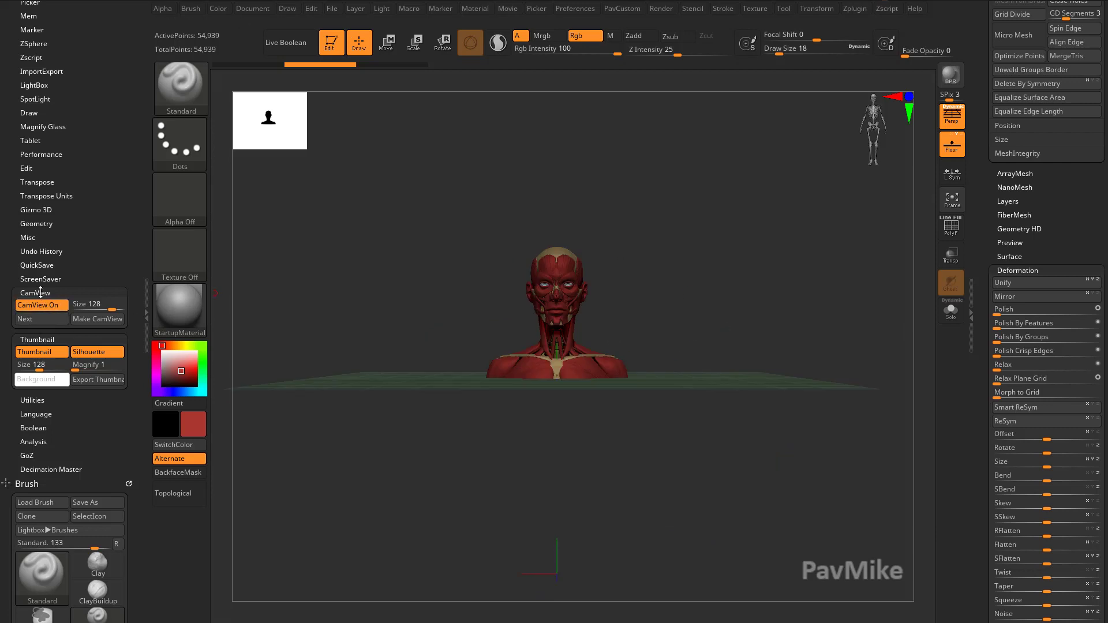
left_click(38, 317)
left_click_drag(704, 268, 766, 363)
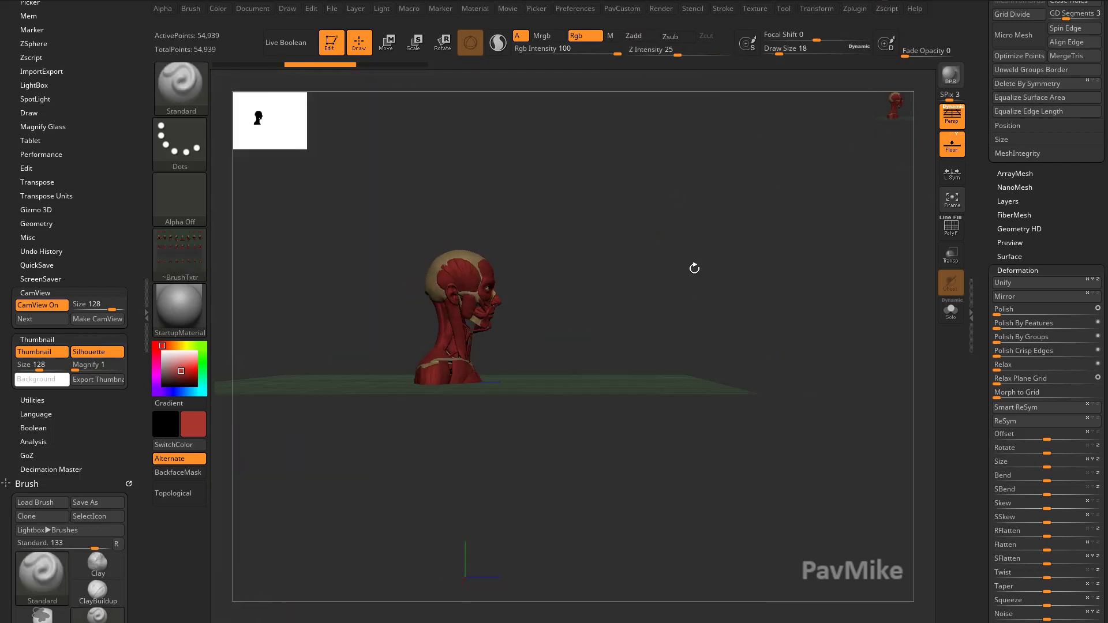
left_click_drag(697, 270, 772, 230, "shift")
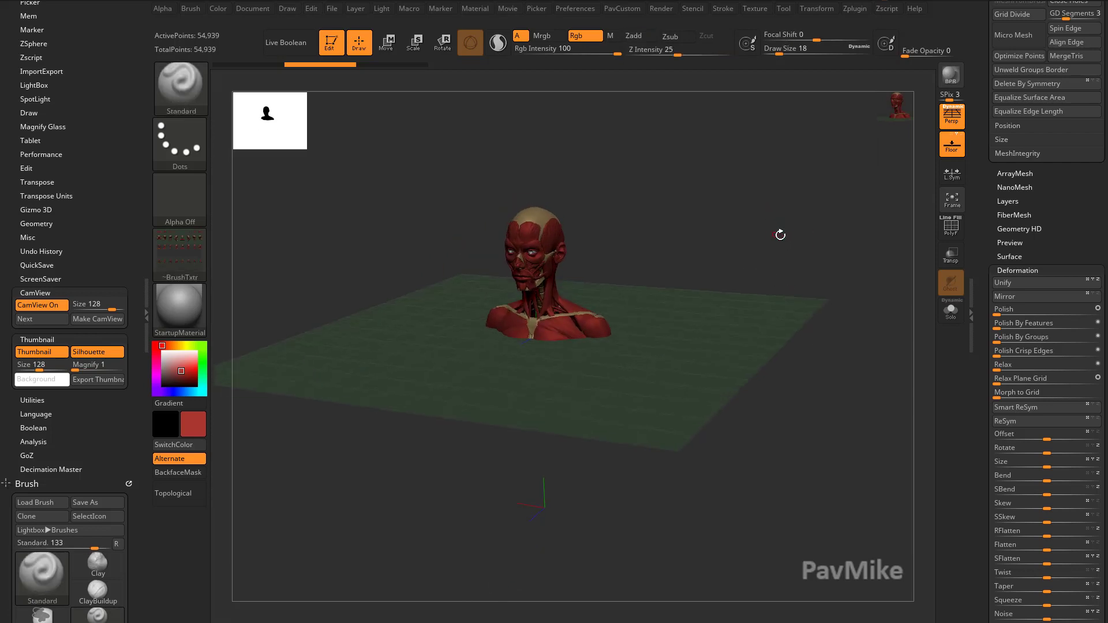
Turn off perspective and hide the floor grid
left_click(949, 122)
mouse_move(772, 330)
left_mouse_down()
mouse_move(799, 307)
mouse_move(749, 308)
mouse_move(782, 300)
mouse_move(770, 292)
left_mouse_up()
left_click(952, 144)
left_click_drag(831, 245, 831, 218)
Apply the Unify deformation to the merged bust and make a new CamView from it
left_click(1012, 282)
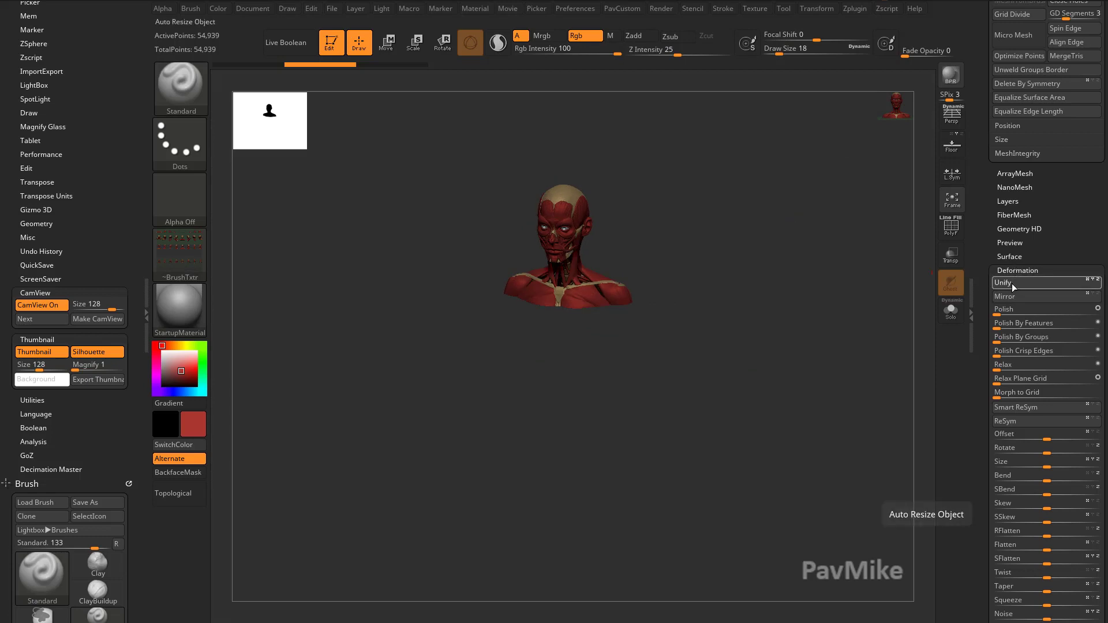
left_click_drag(811, 343, 835, 371)
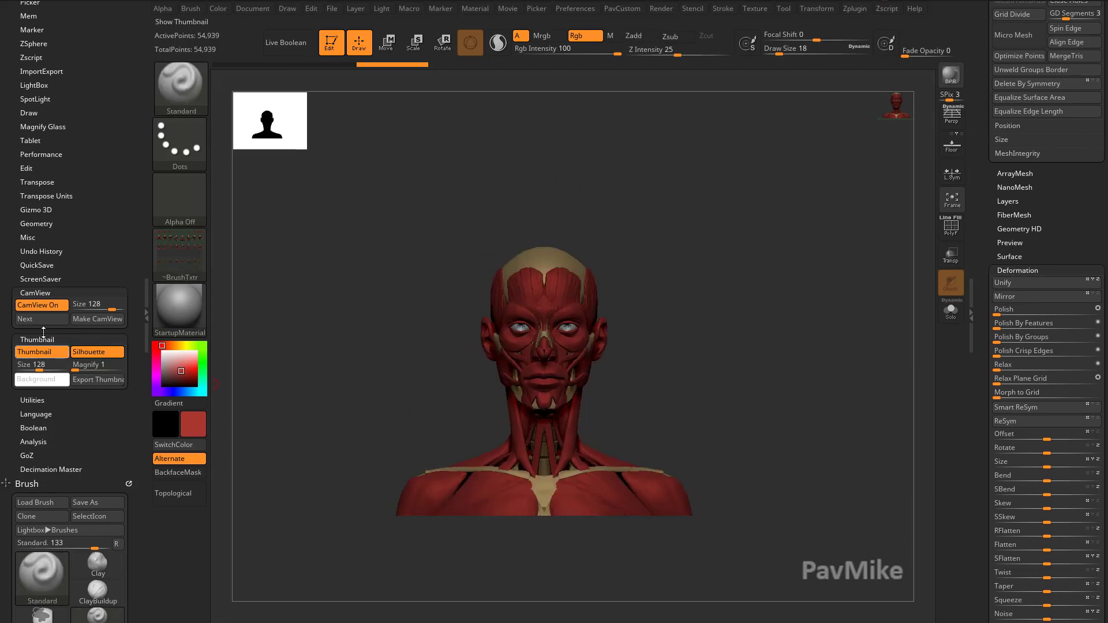
left_click(98, 319)
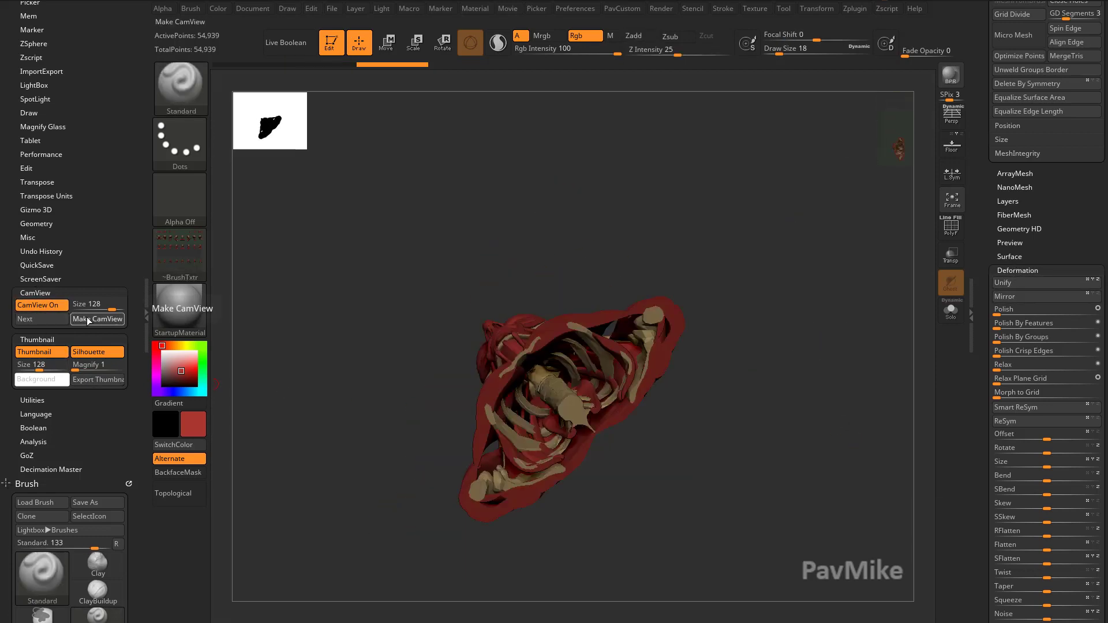
mouse_move(700, 242)
left_mouse_down()
mouse_move(782, 321)
mouse_move(884, 336)
mouse_move(805, 349)
mouse_move(822, 436)
mouse_move(789, 312)
mouse_move(809, 329)
mouse_move(742, 351)
mouse_move(765, 361)
left_mouse_up()
key("shift")
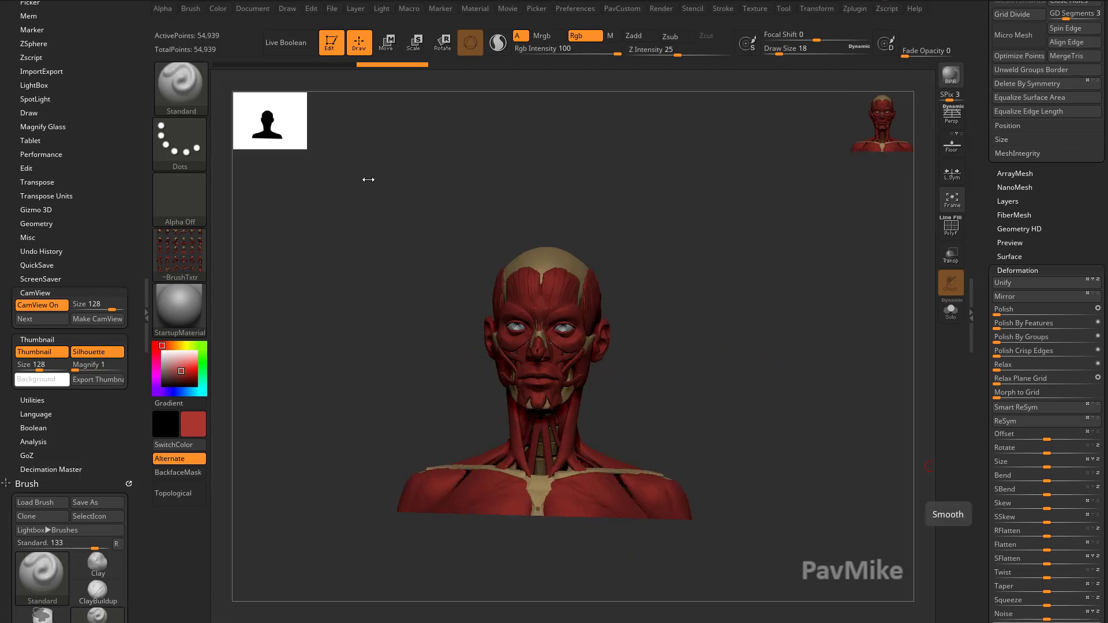
Start exporting the generated CamView texture as a PSD in the CamView folder, and cancel the export
left_click(196, 252)
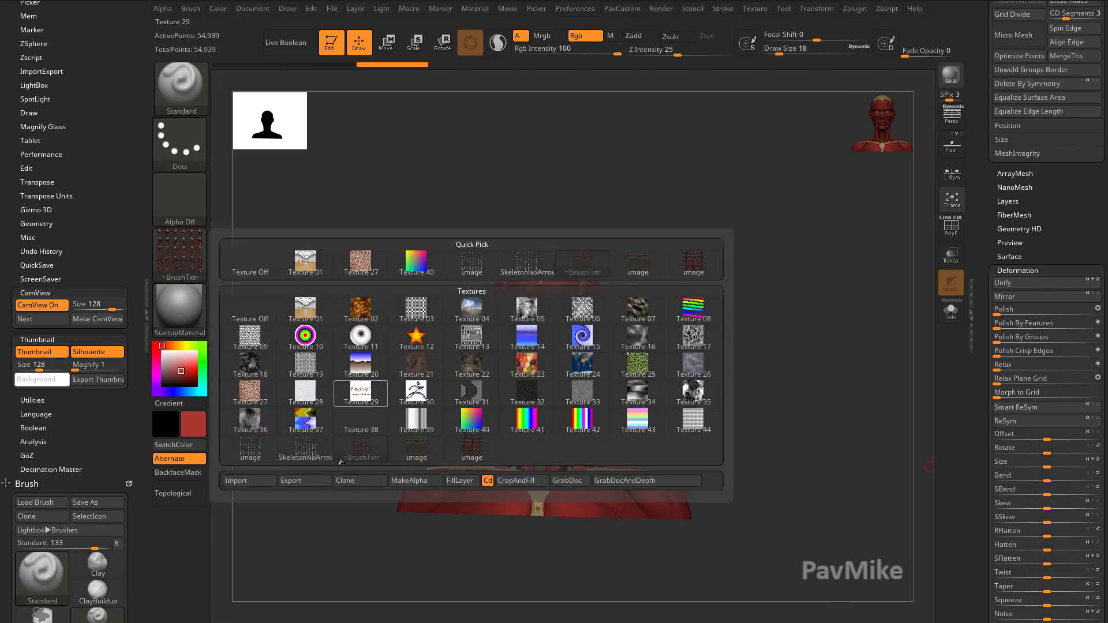
left_click(321, 481)
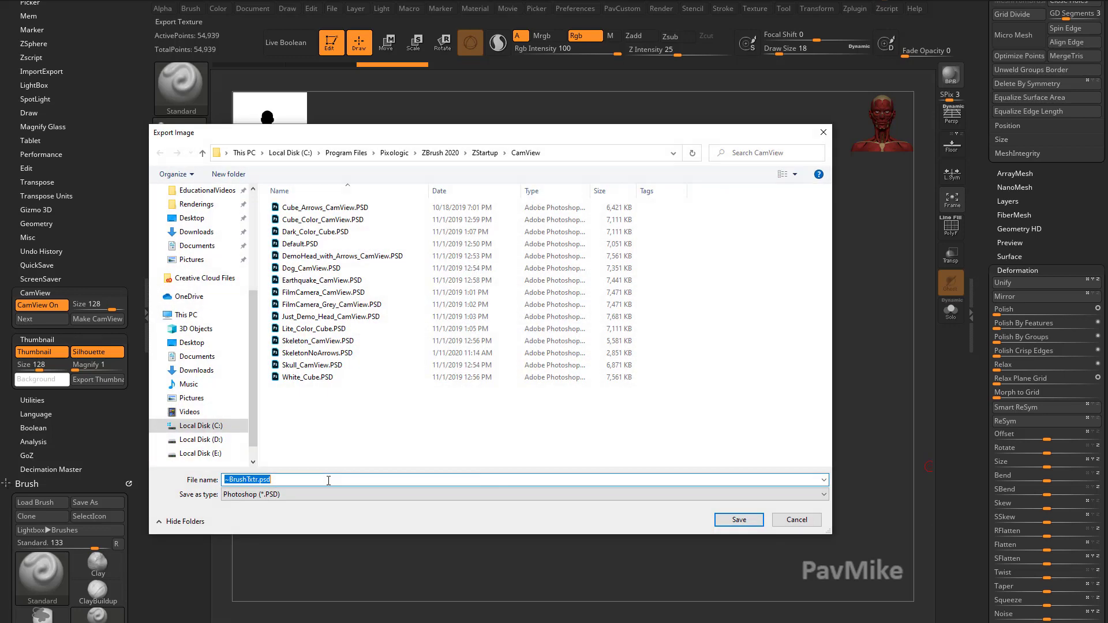
left_click(818, 519)
Try a CamView size of 250, and set the size back to 128
left_click_drag(785, 380, 799, 398)
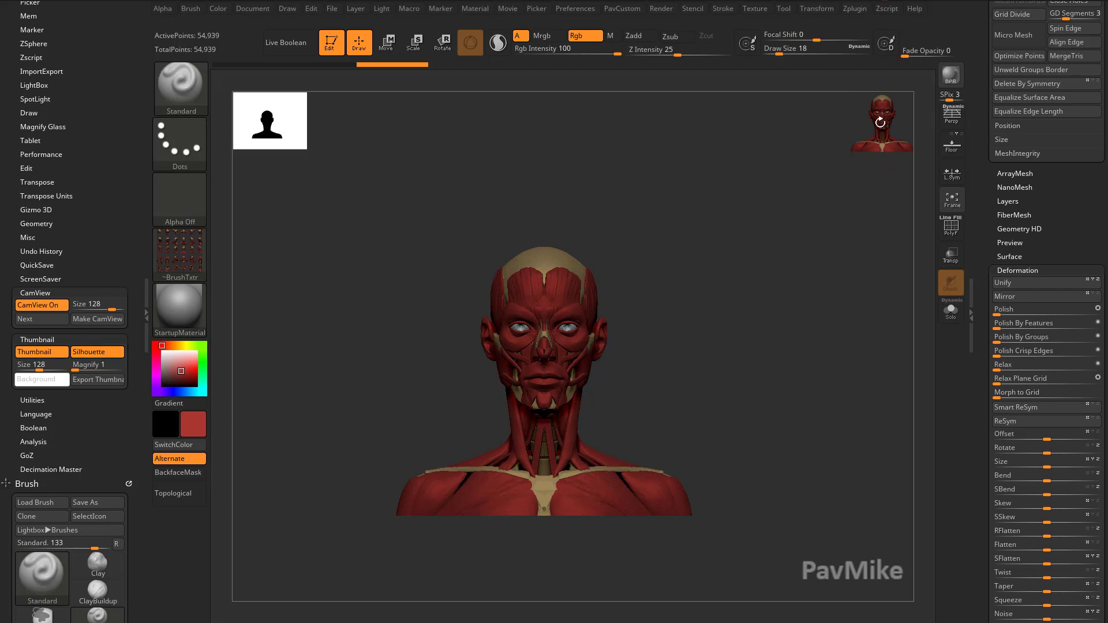
left_click_drag(111, 307, 123, 306)
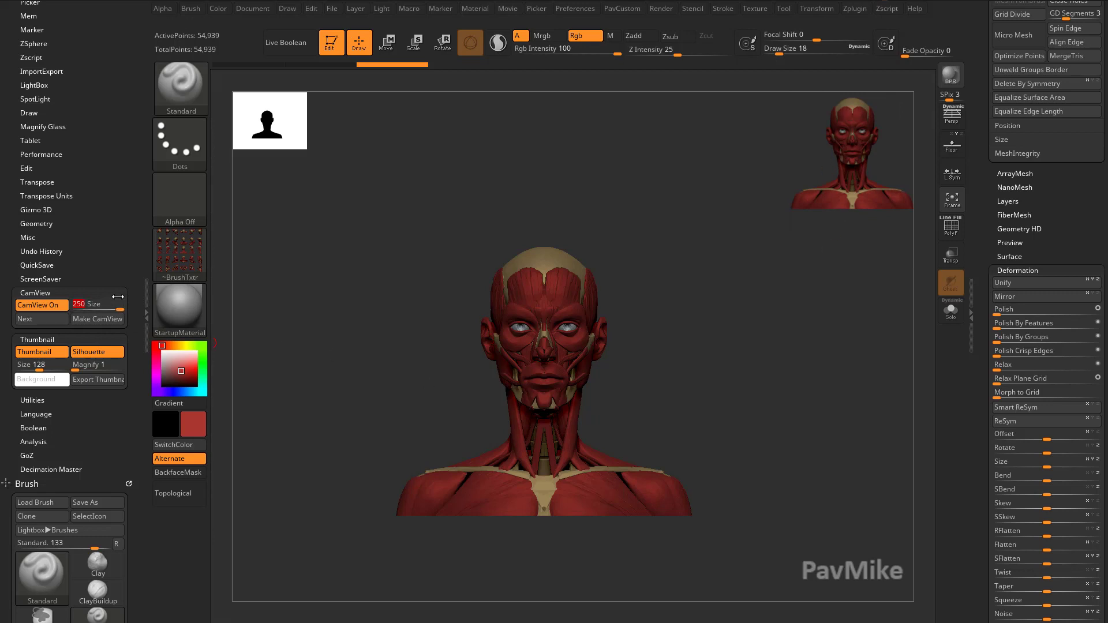
type("8")
key("Return")
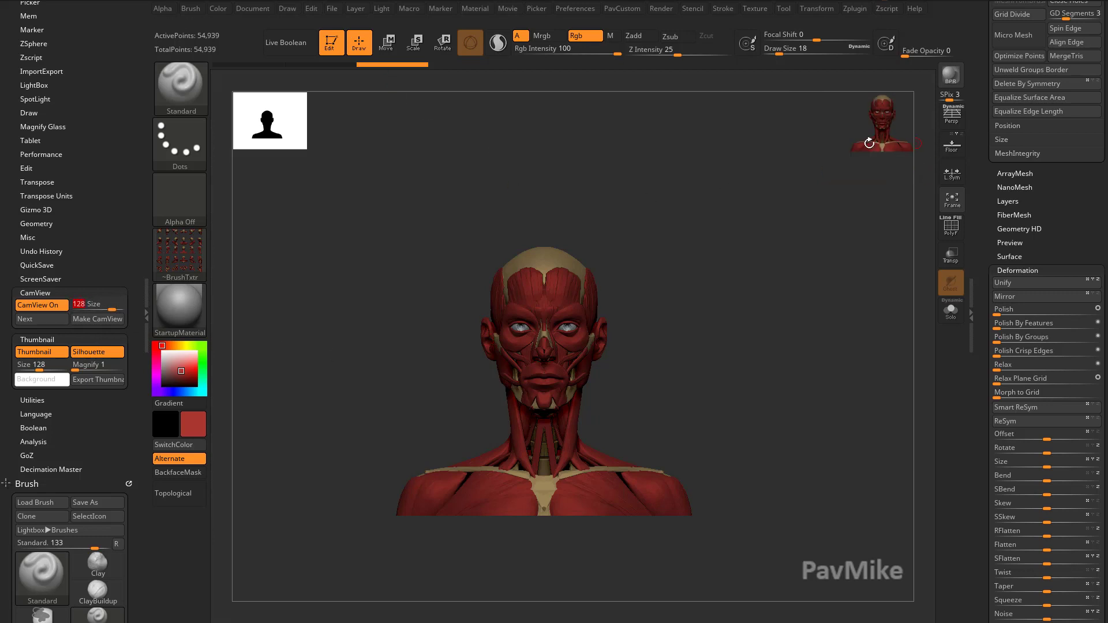
Rotate the bust through the new CamView and snap it back to the front view
left_click_drag(864, 143, 765, 240)
left_click_drag(841, 216, 605, 253, "shift")
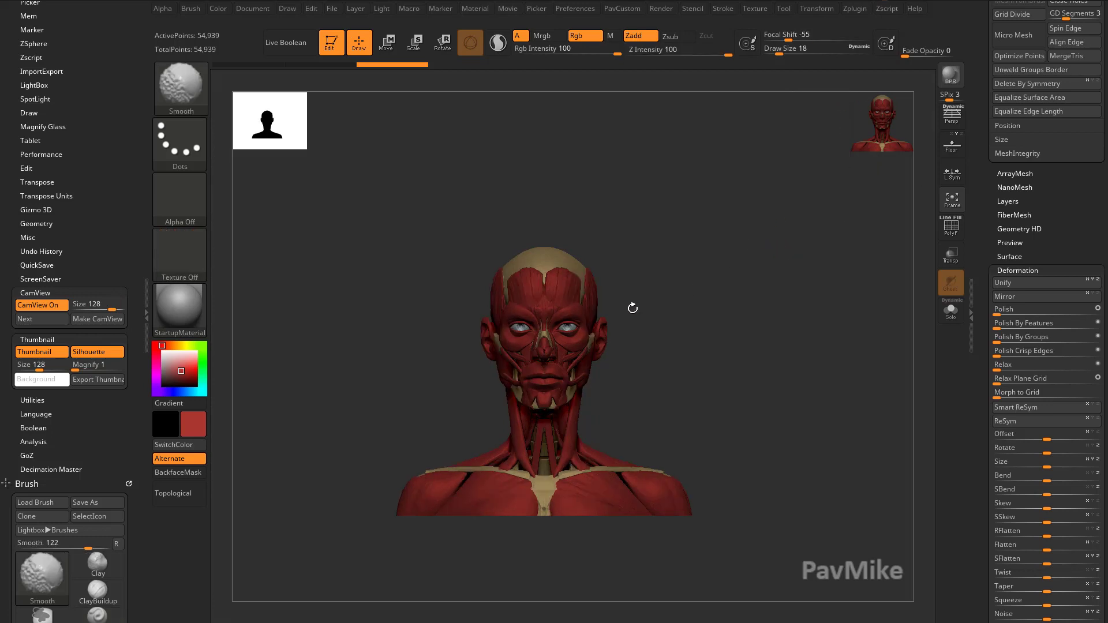
Try a muted reddish-brown document background, rotating the bust to compare it with the CamView, and turn off the brush texture
left_click(254, 8)
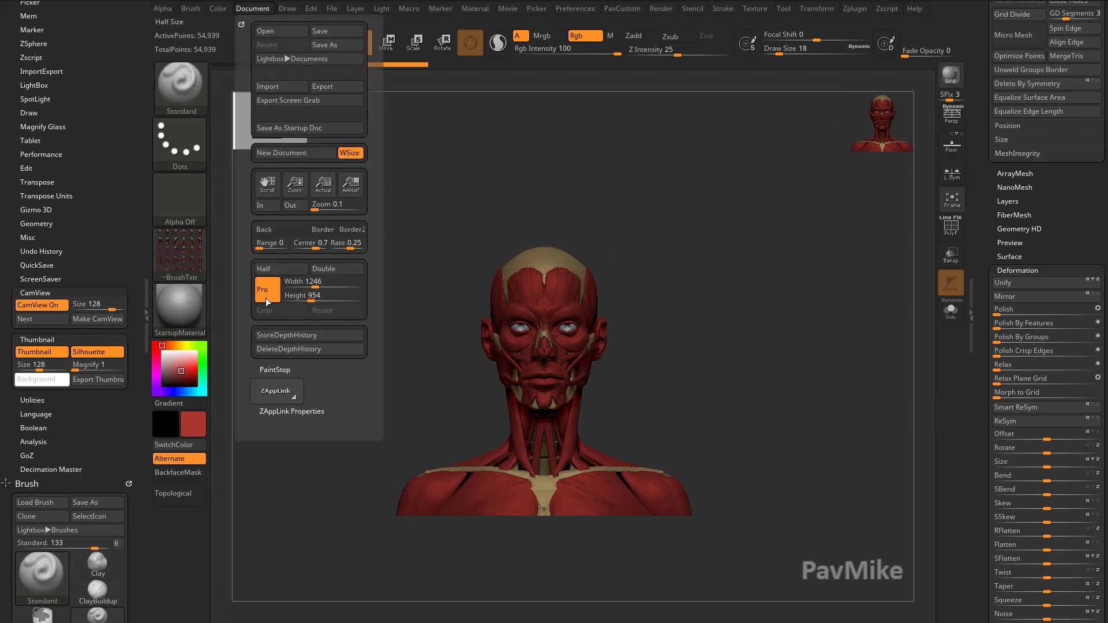
left_click(272, 228)
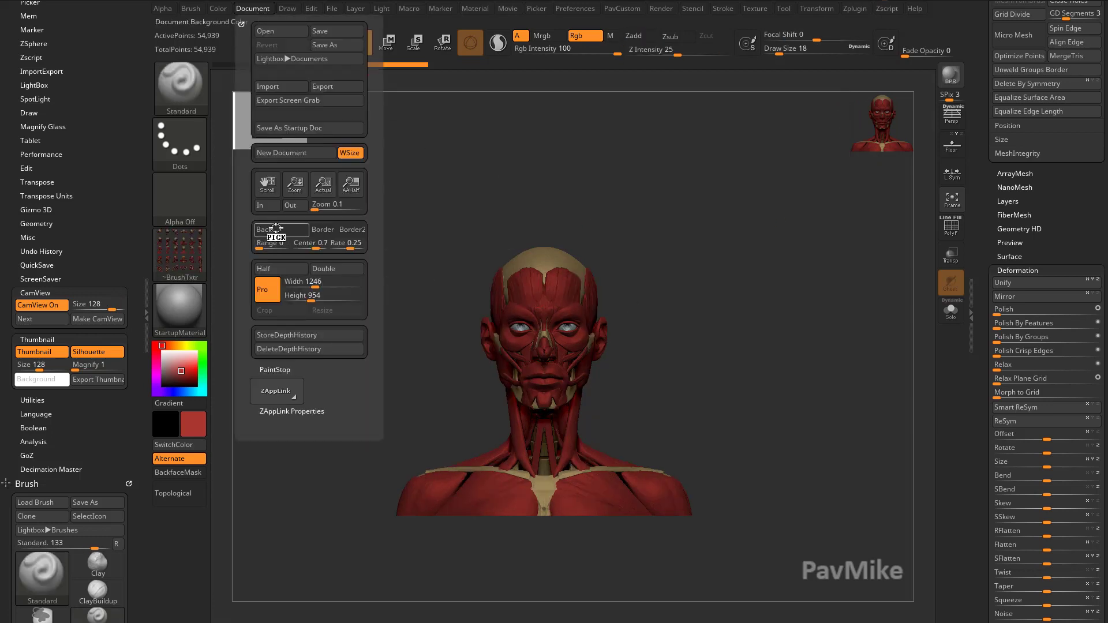
left_click_drag(276, 230, 166, 374)
left_click_drag(782, 257, 780, 342)
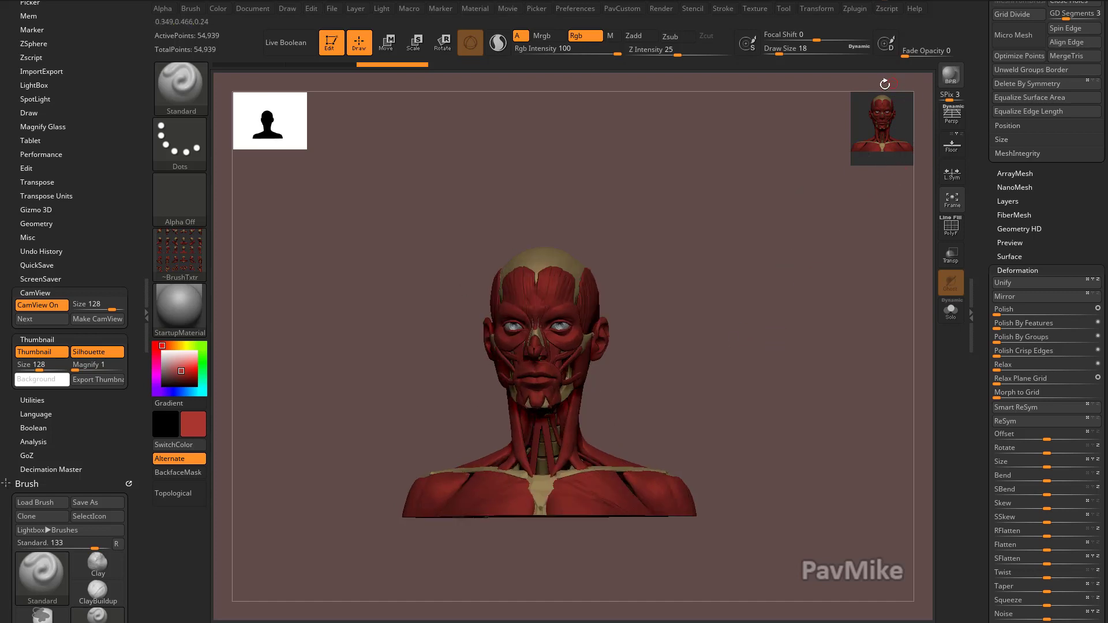
left_click_drag(735, 313, 745, 308)
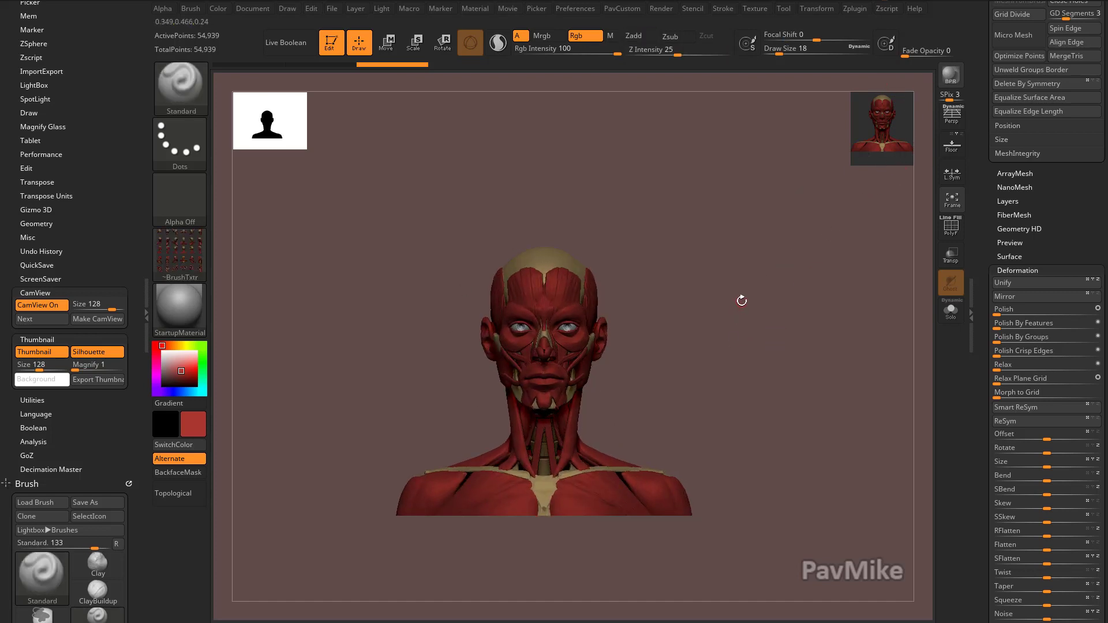
left_click(193, 255)
left_click(258, 263)
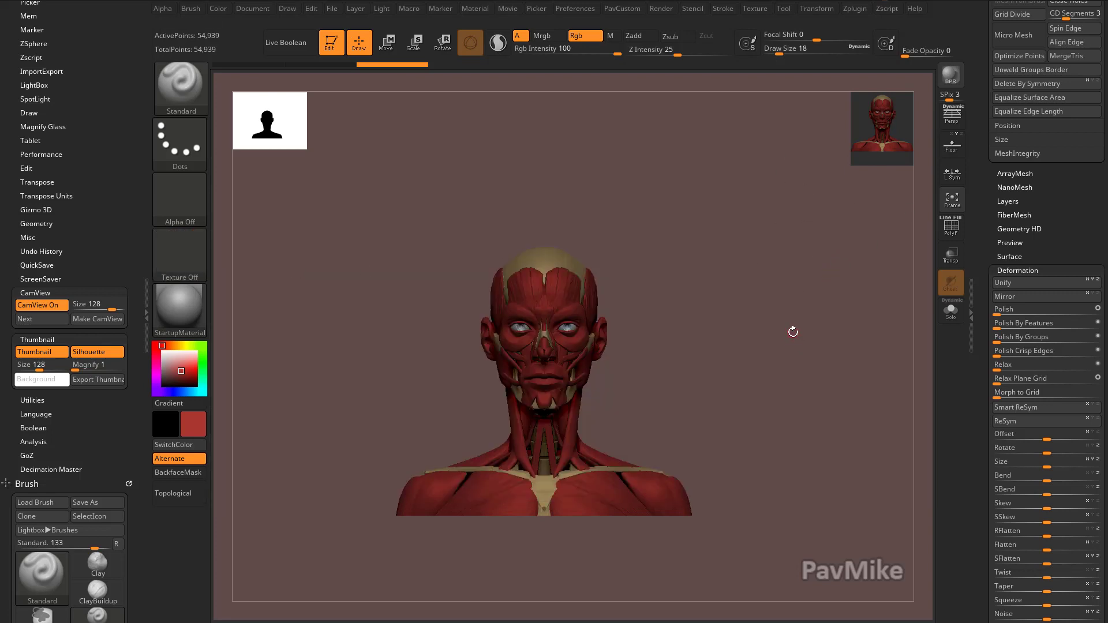
Set the document background to black, make a new CamView of the bust, and rotate the model to check it
left_click(253, 8)
left_click_drag(278, 230, 166, 425)
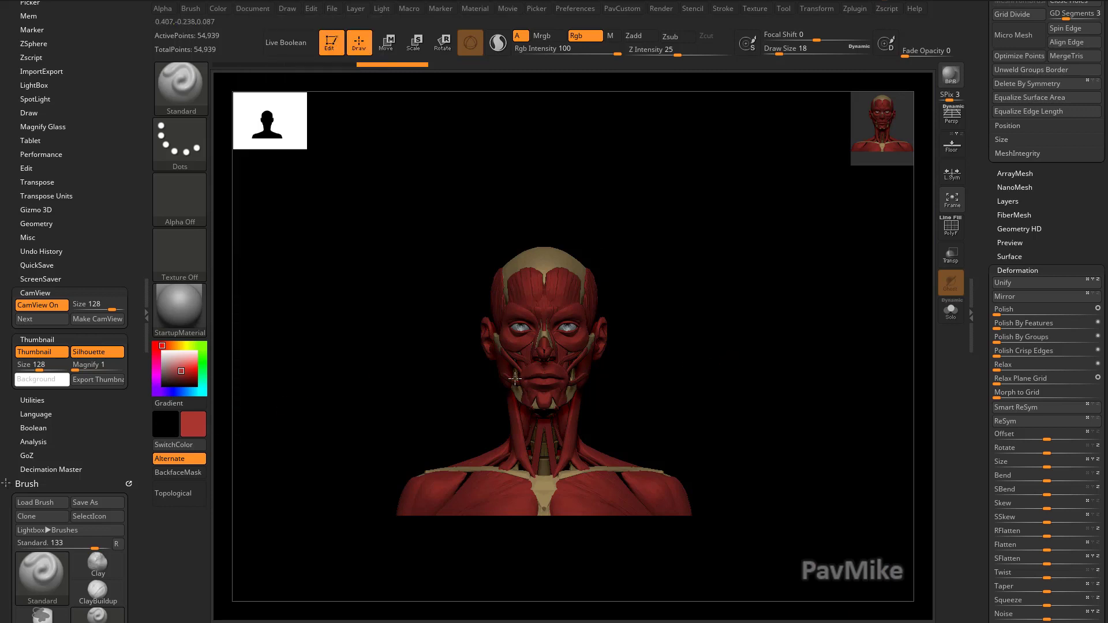
left_click(88, 321)
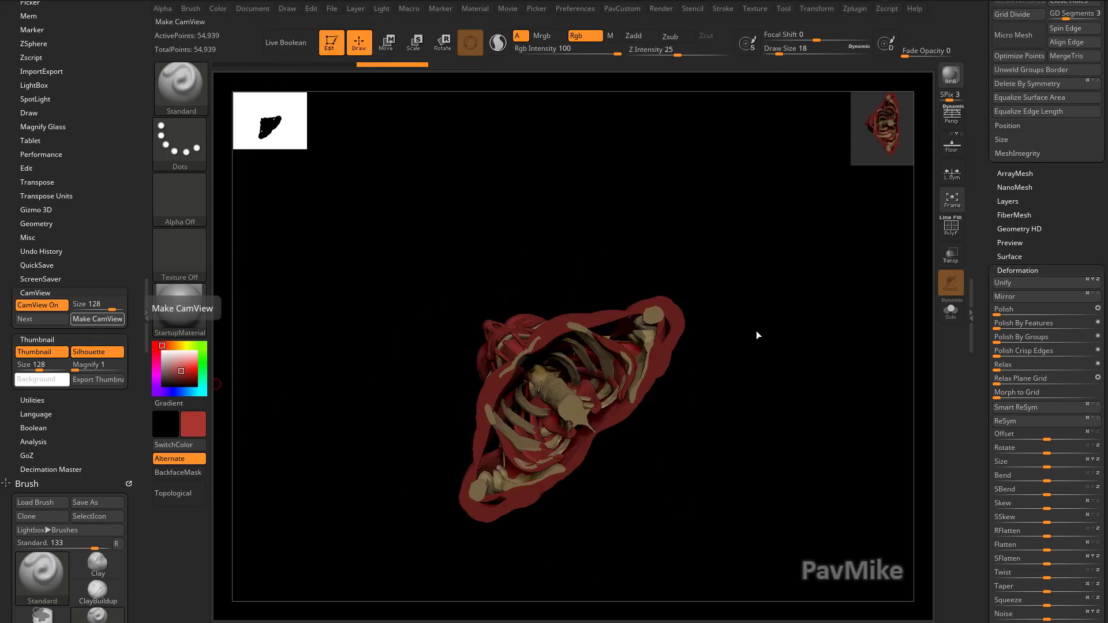
left_click_drag(772, 269, 344, 295)
Change the document background to a light dusty pink picked from the color picker
left_click(260, 8)
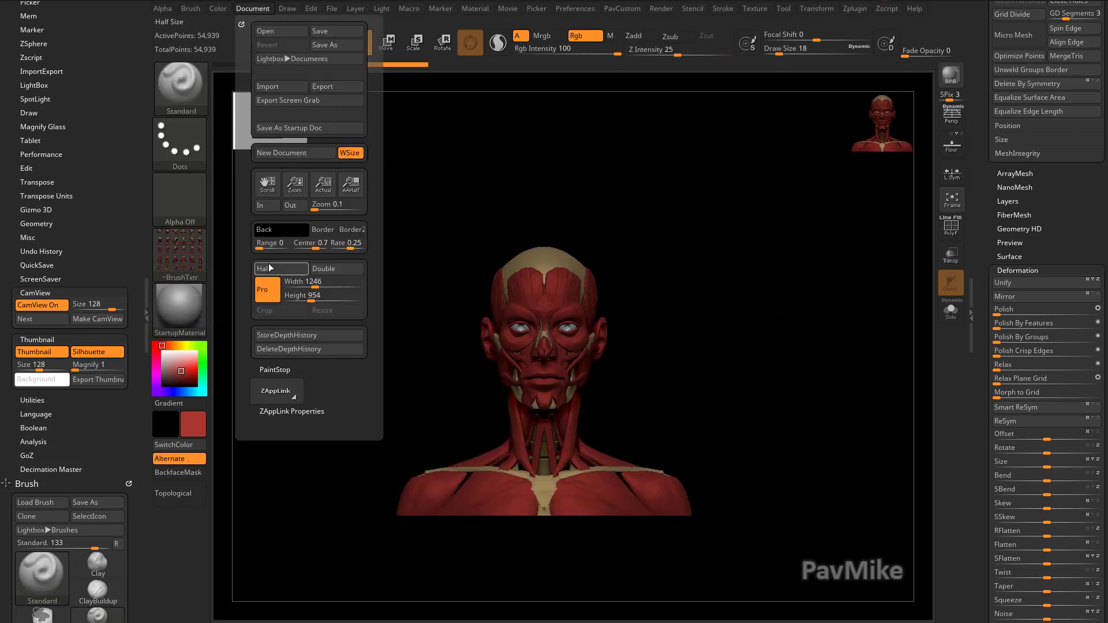
left_click_drag(269, 230, 167, 368)
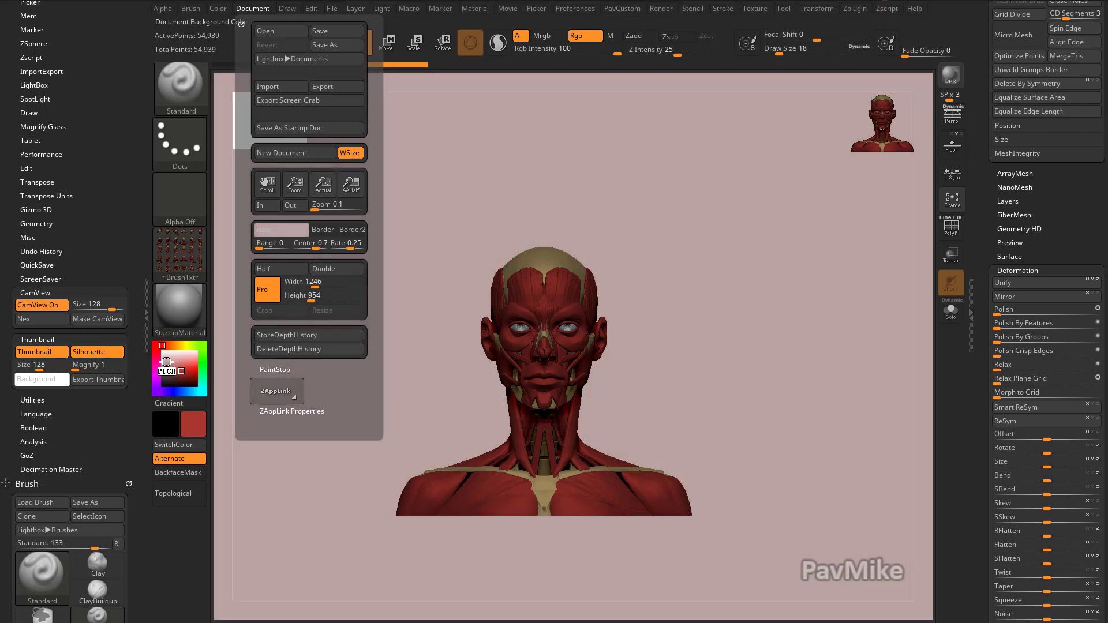
left_click_drag(166, 362, 168, 364)
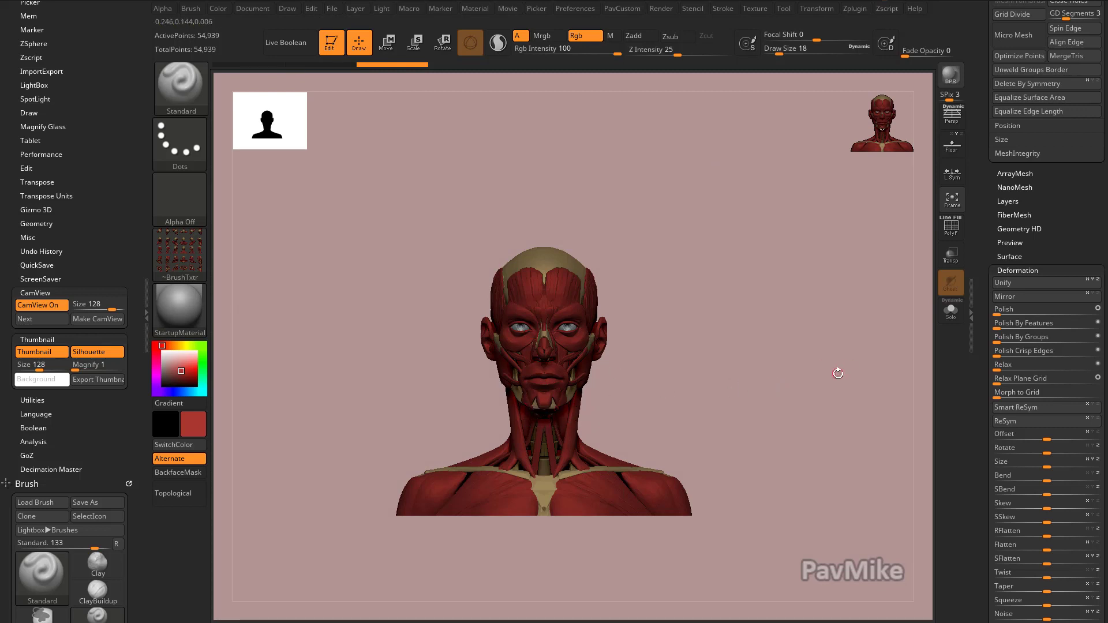
Clear the docked palettes out of the side tray
left_click(661, 9)
left_click(699, 339)
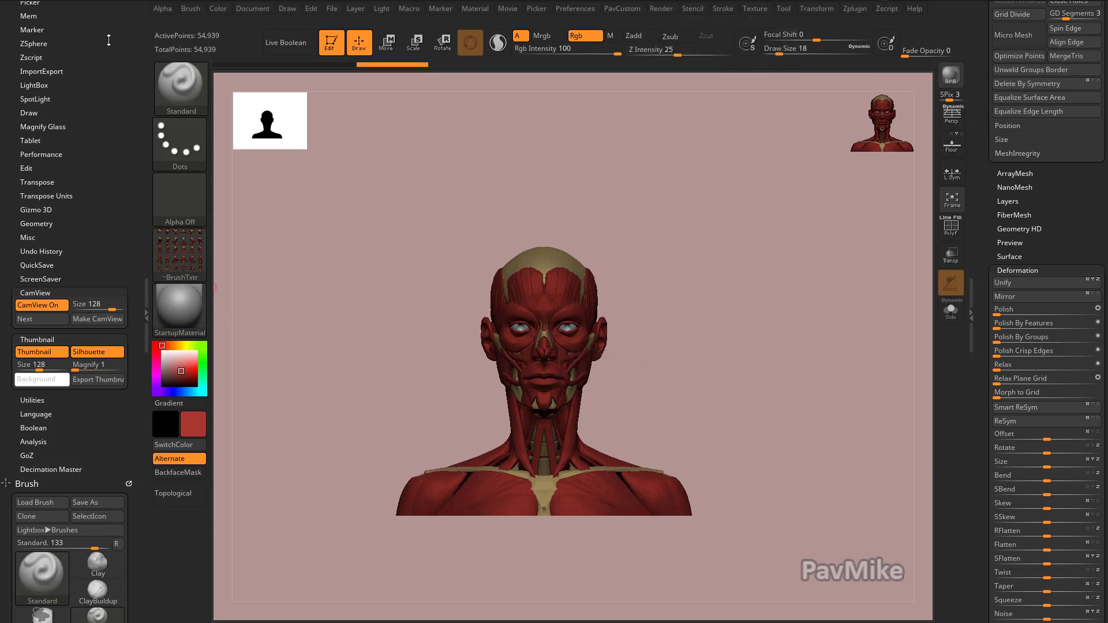
left_click_drag(109, 41, 104, 176)
left_click(128, 7)
left_click(128, 8)
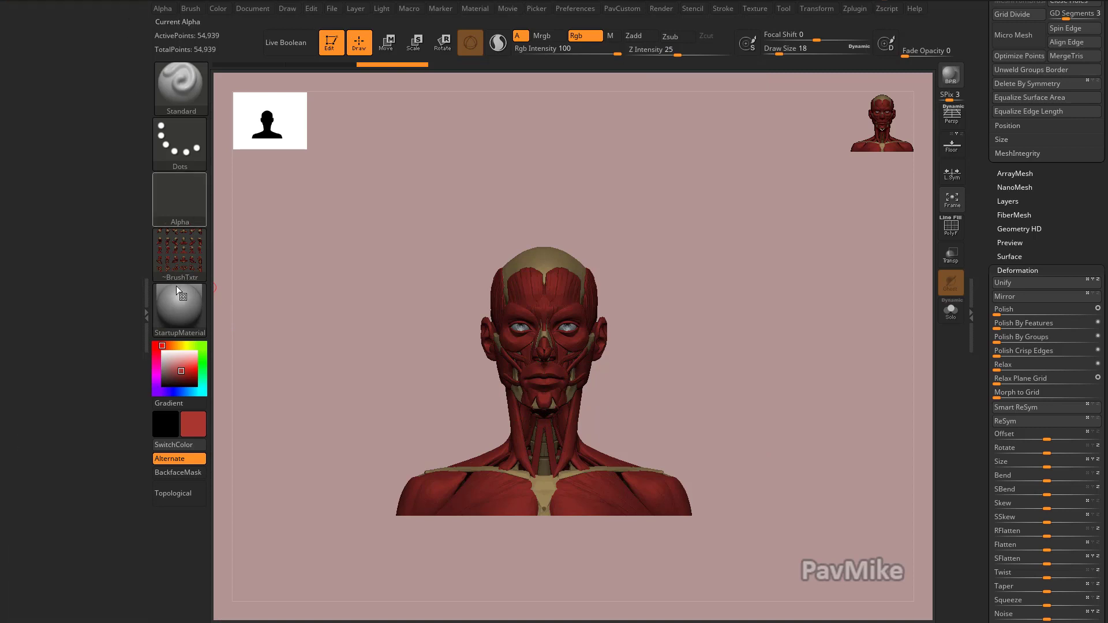
Try the Chrome BrightBl MatCap on the bust, and switch back to StartupMaterial
left_click(182, 310)
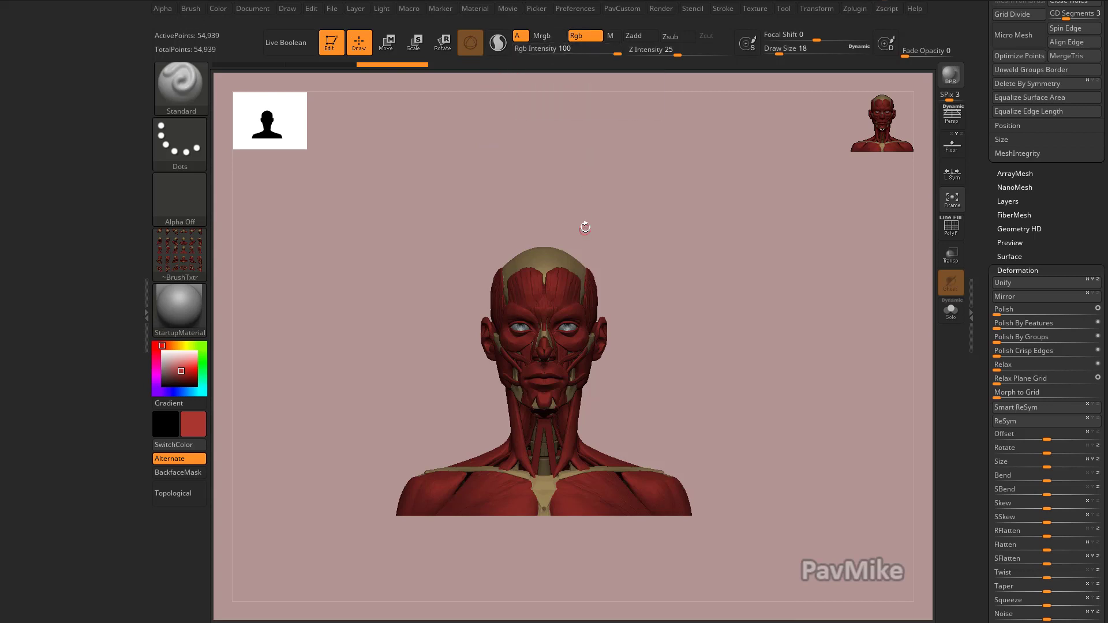
left_click(179, 302)
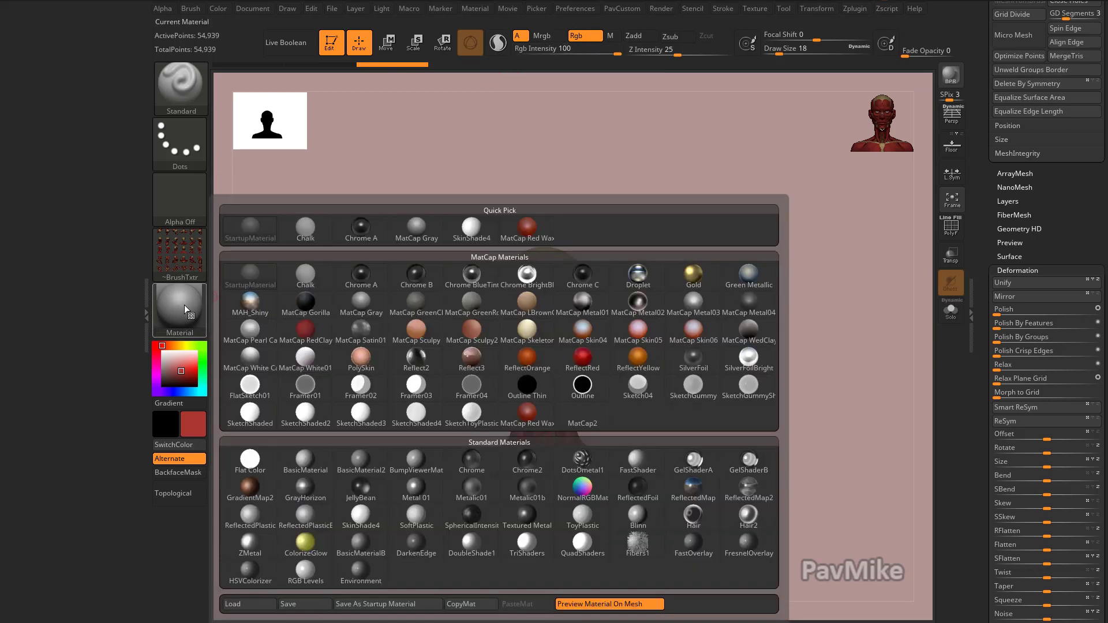
left_click(524, 280)
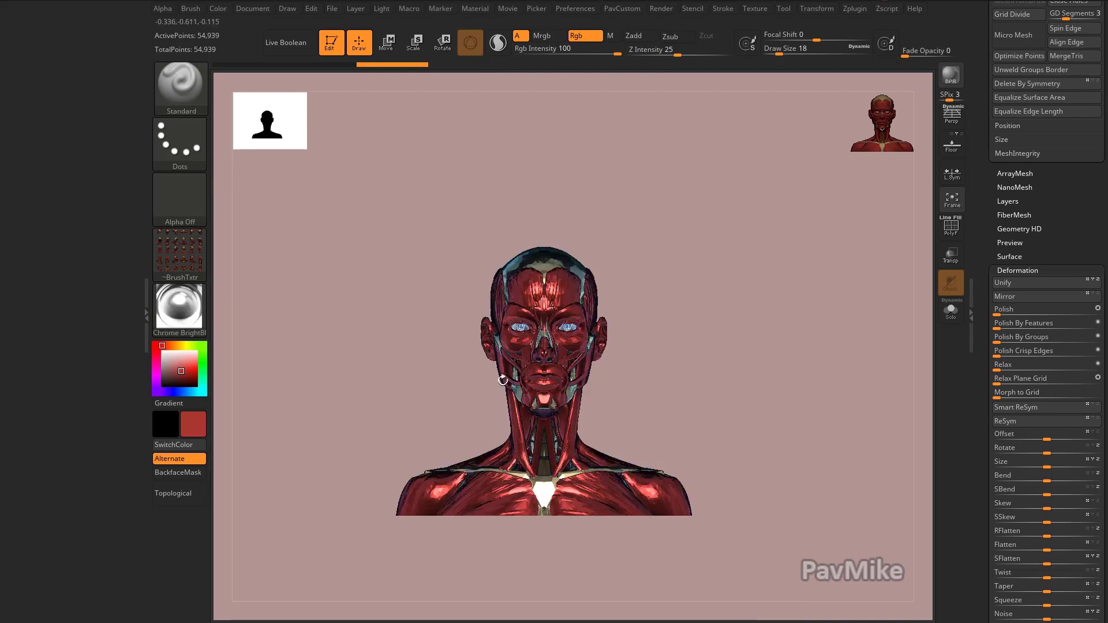
key("m")
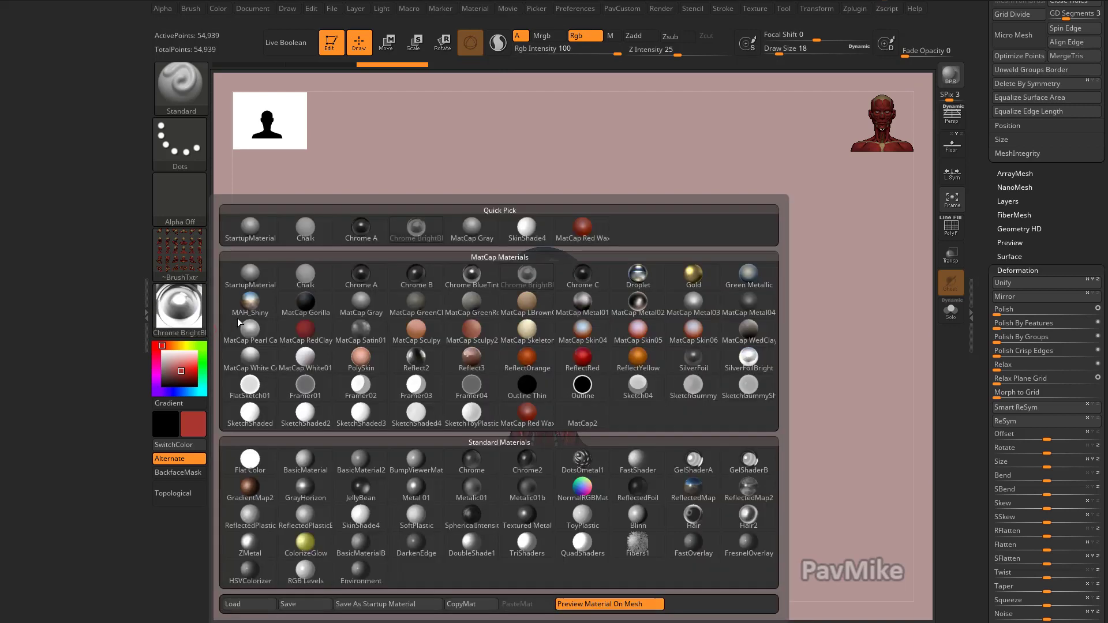
left_click(261, 276)
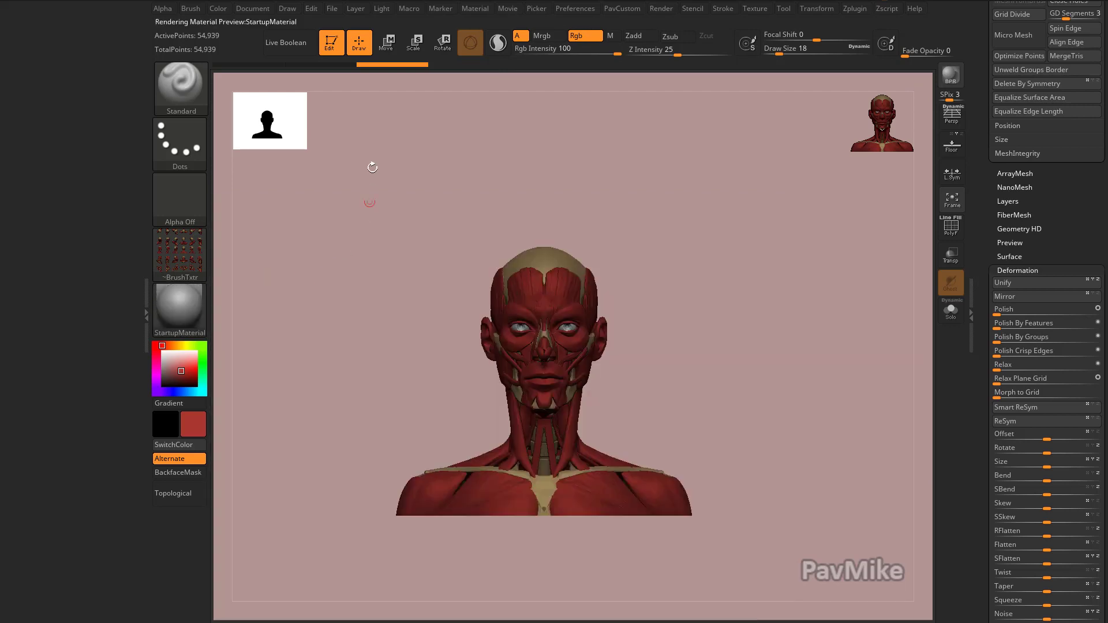
Dock the Material palette in the tray and raise StartupMaterial's Intensity A modifier to about 1.68
left_click(476, 8)
left_click(467, 23)
key("shift")
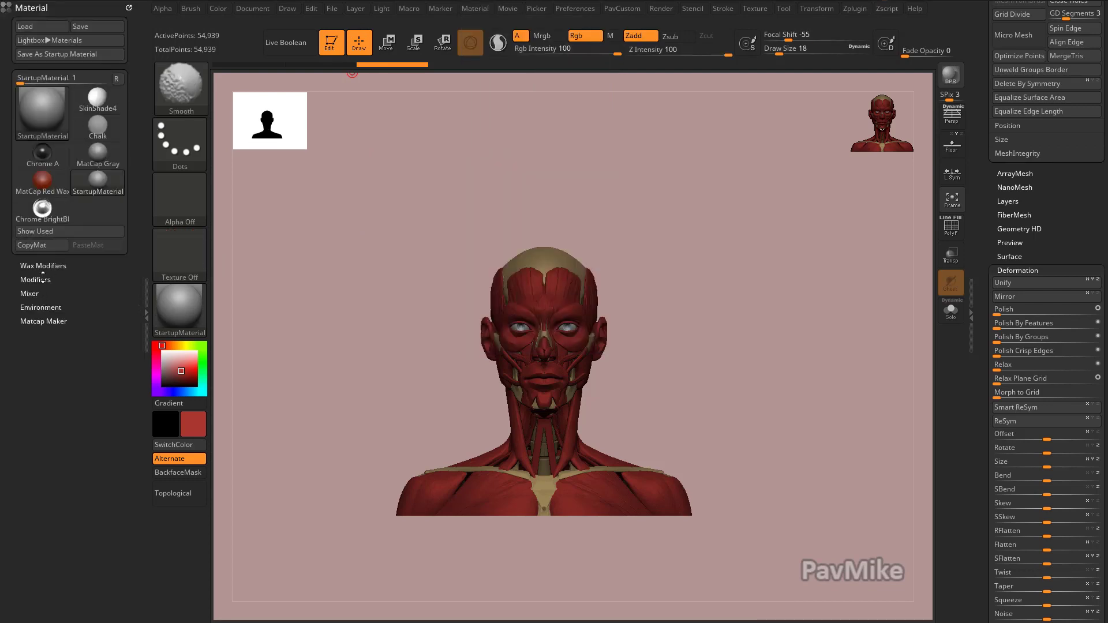
left_click(43, 279)
scroll(58, 300, "down", 1)
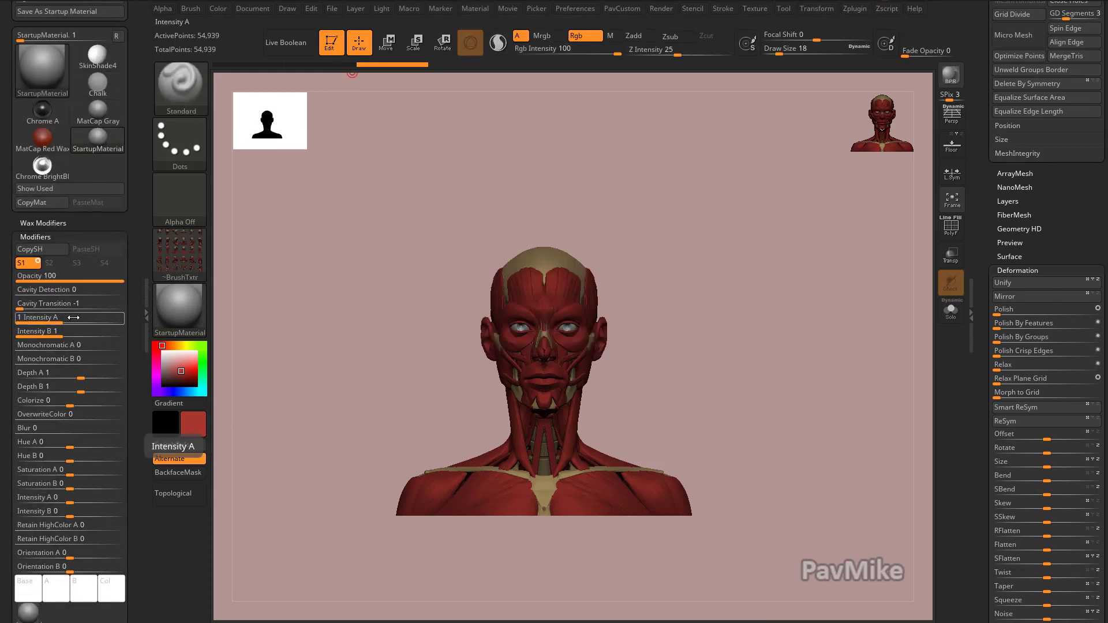
left_click_drag(69, 319, 78, 319)
left_click_drag(131, 488, 130, 524)
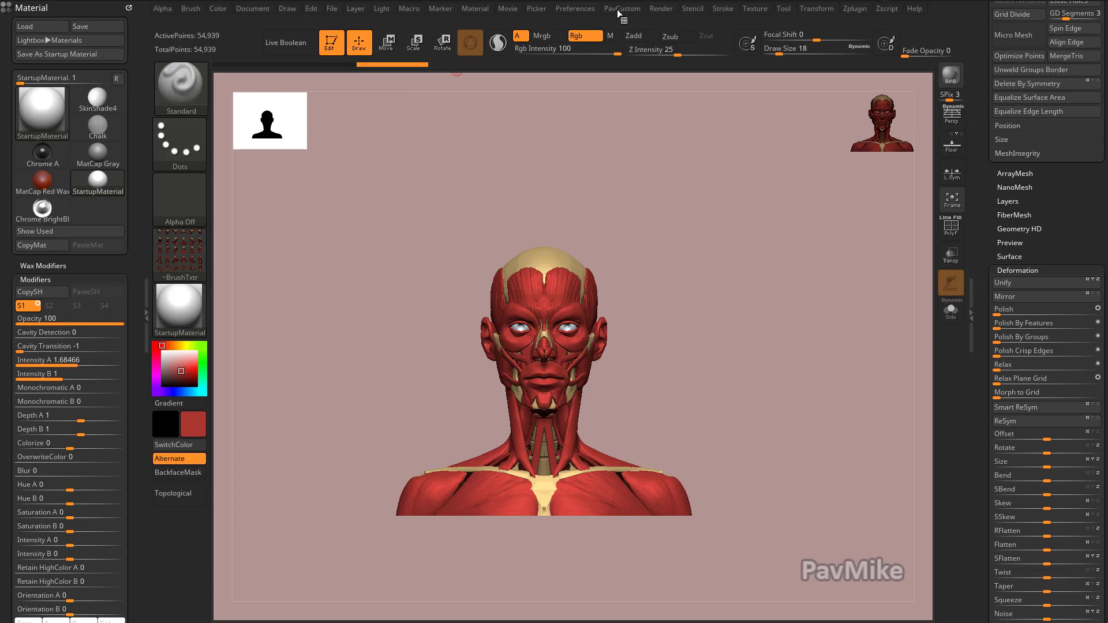
Dock the Render palette, expand its BPR Shadow and Render Properties settings, and turn off Shadows
left_click(665, 12)
left_click_drag(655, 23, 106, 137)
left_click(41, 223)
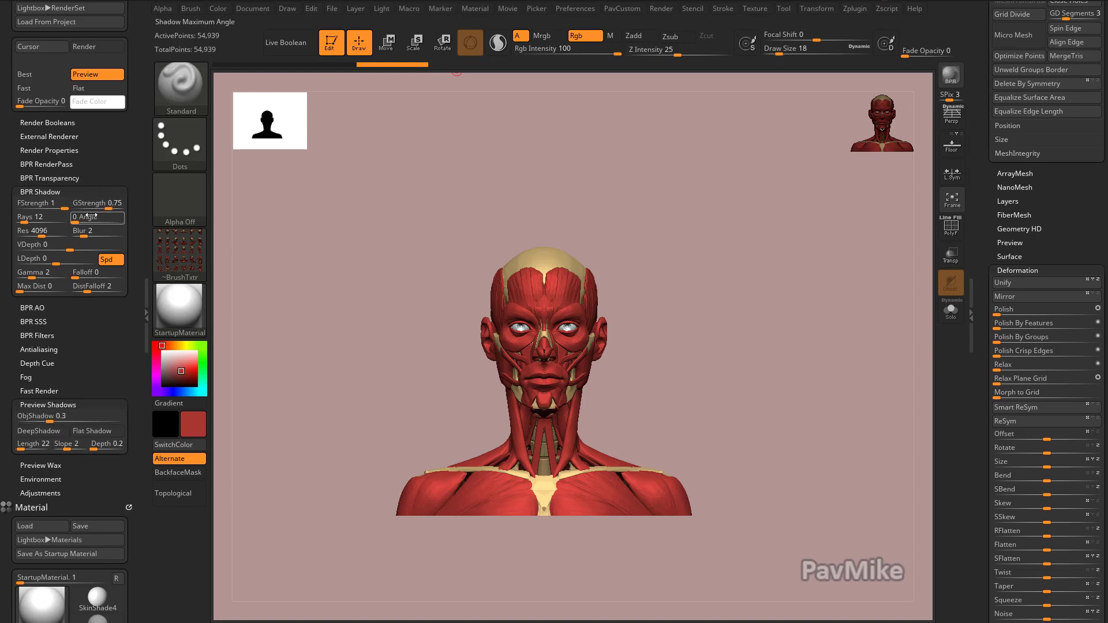
scroll(102, 225, "up", 1)
left_click(50, 182)
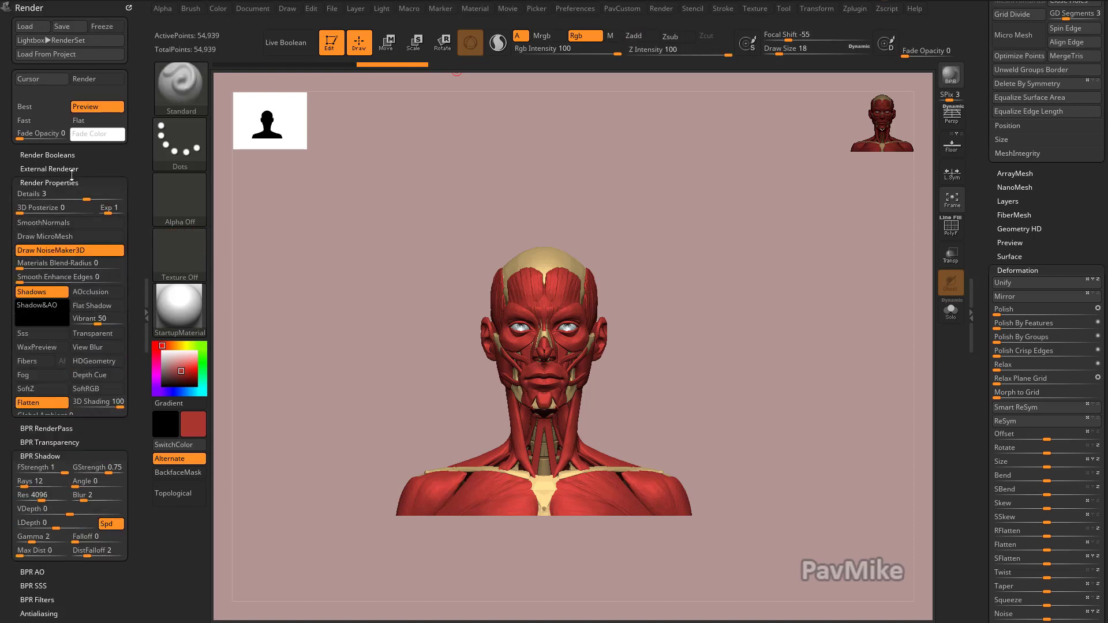
scroll(87, 171, "down", 1)
left_click(47, 258)
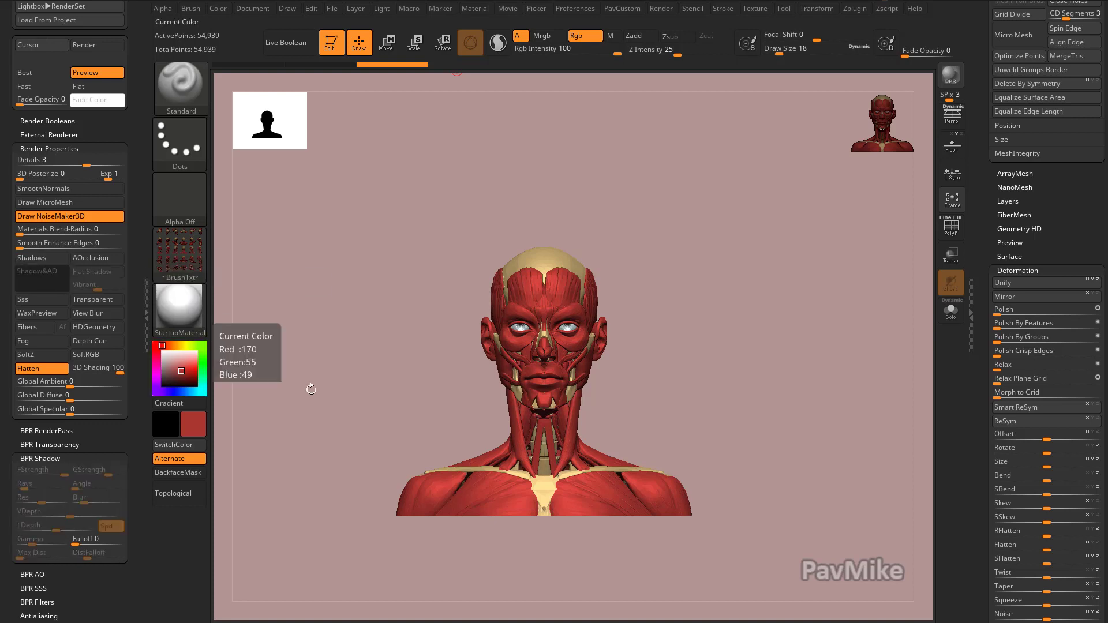
Assign BasicMaterial to the bust and set its Ambient modifier to 23
scroll(135, 361, "down", 7)
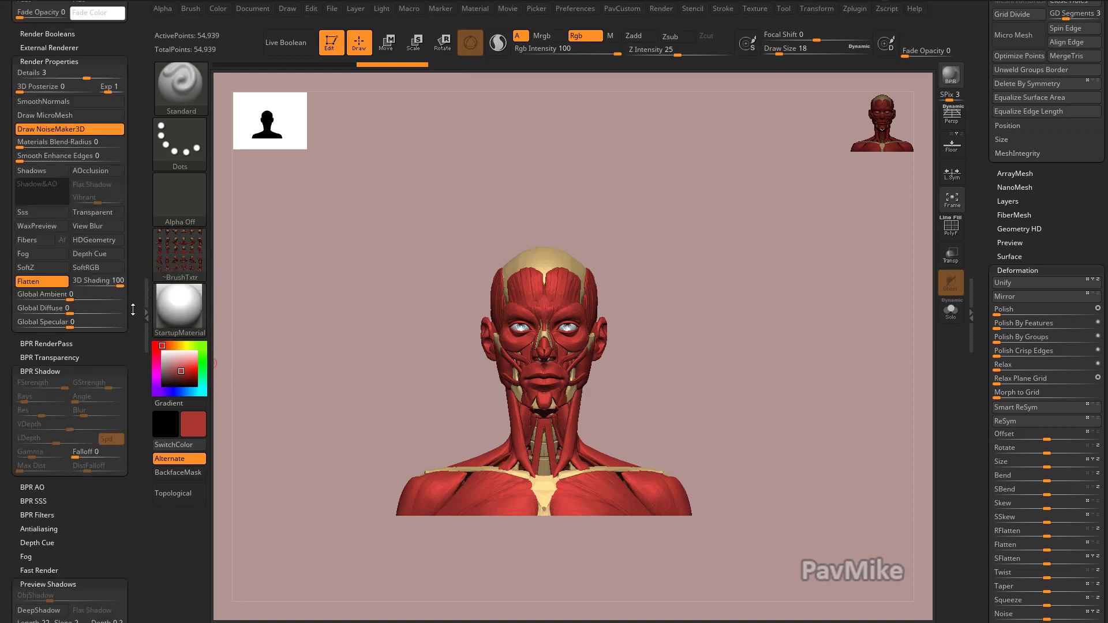
left_click(180, 327)
left_click(305, 460)
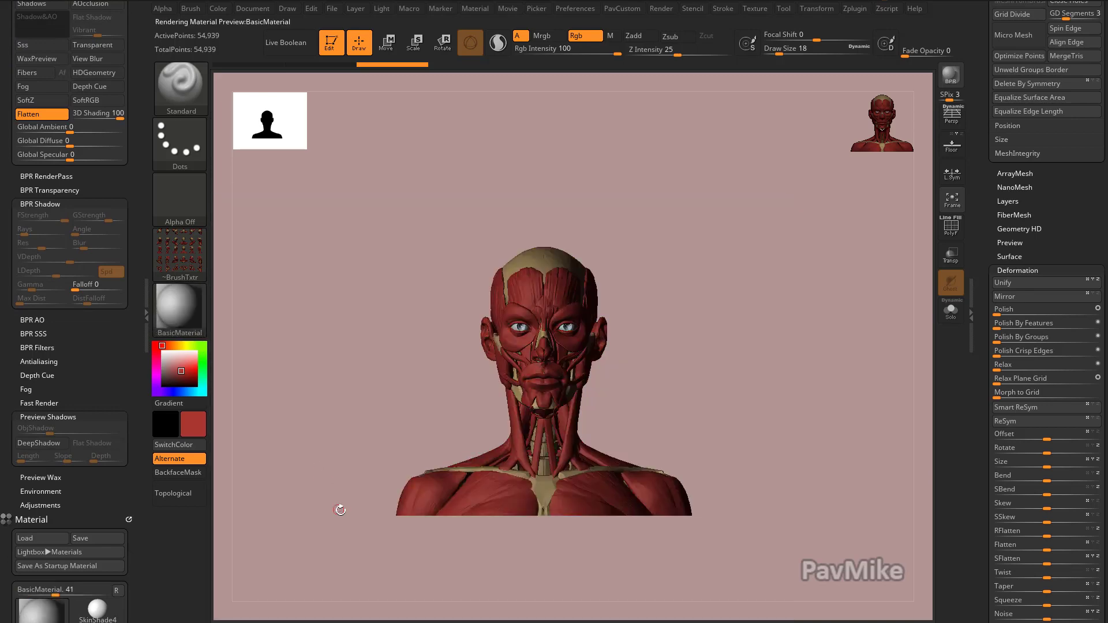
scroll(140, 323, "down", 14)
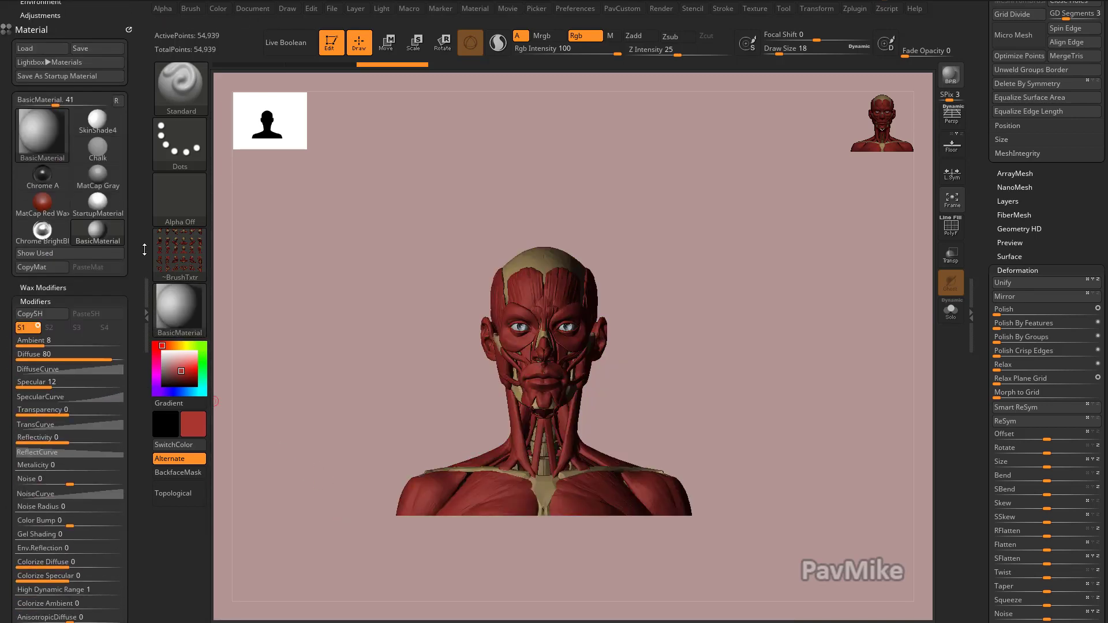
scroll(140, 323, "down", 2)
left_click_drag(52, 267, 86, 267)
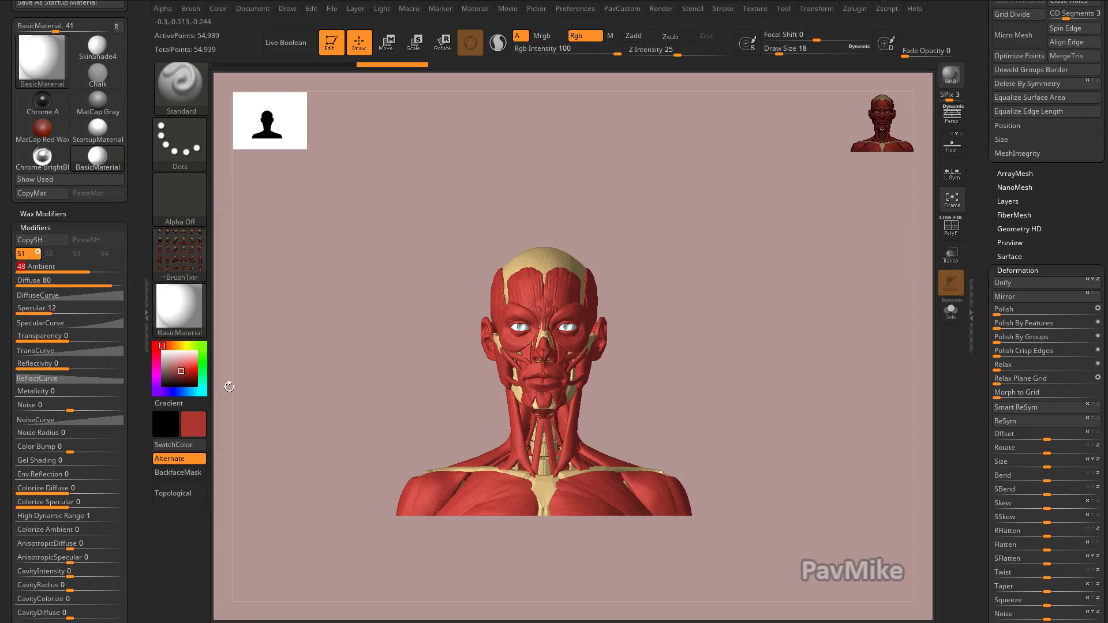
left_click_drag(86, 266, 66, 268)
Shift the main light on the light preview sphere toward the front of the bust
left_click(382, 8)
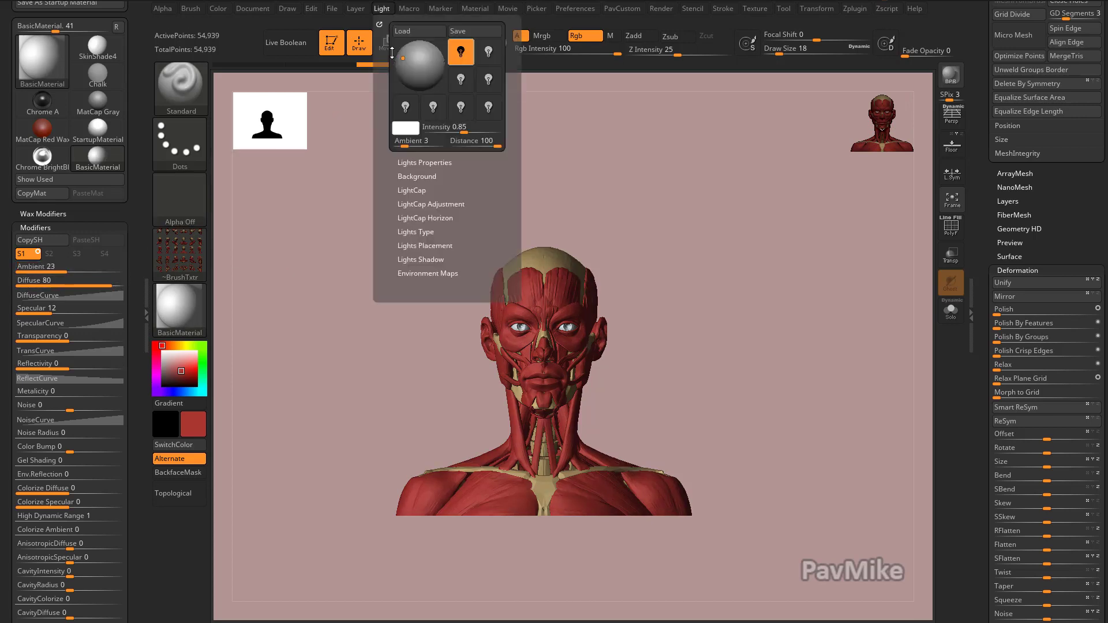
mouse_move(404, 58)
left_mouse_down()
mouse_move(420, 66)
mouse_move(415, 55)
left_mouse_up()
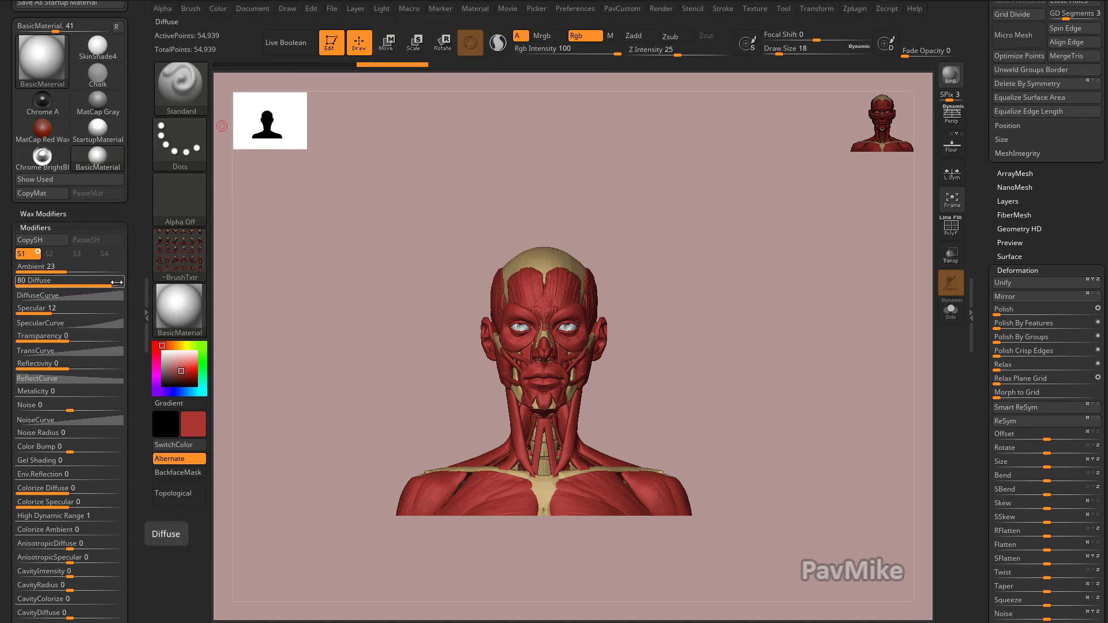
Raise BasicMaterial's Diffuse to 100 and Specular to 28, and slightly reshape its SpecularCurve
left_click_drag(109, 282, 129, 271)
left_click_drag(56, 273, 78, 269)
left_click(40, 283)
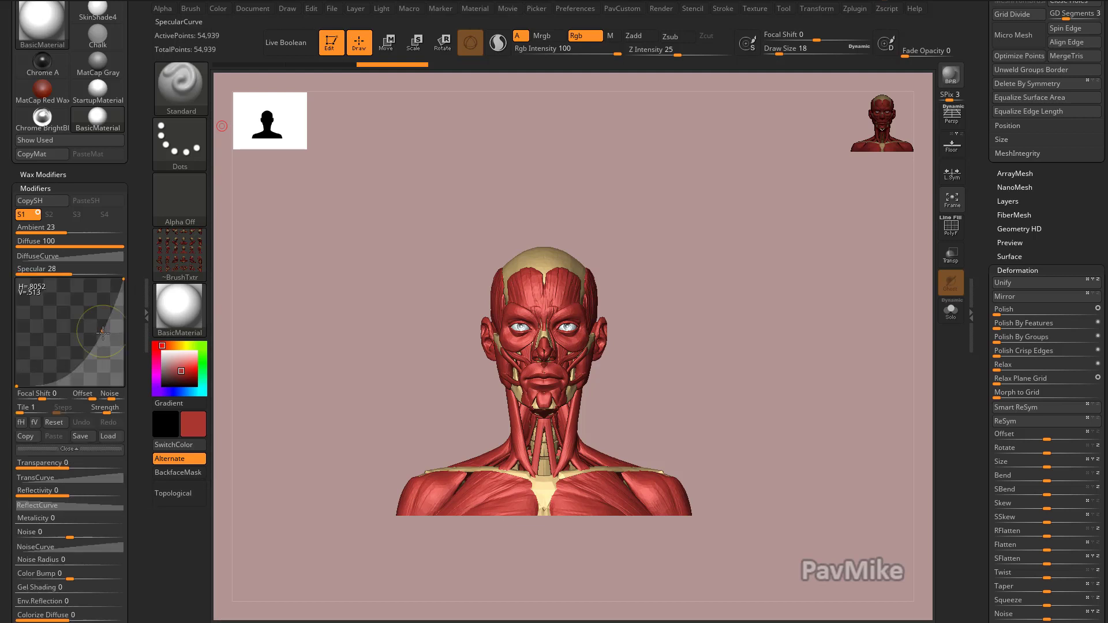
mouse_move(108, 349)
left_mouse_down()
mouse_move(112, 366)
mouse_move(112, 336)
left_mouse_up()
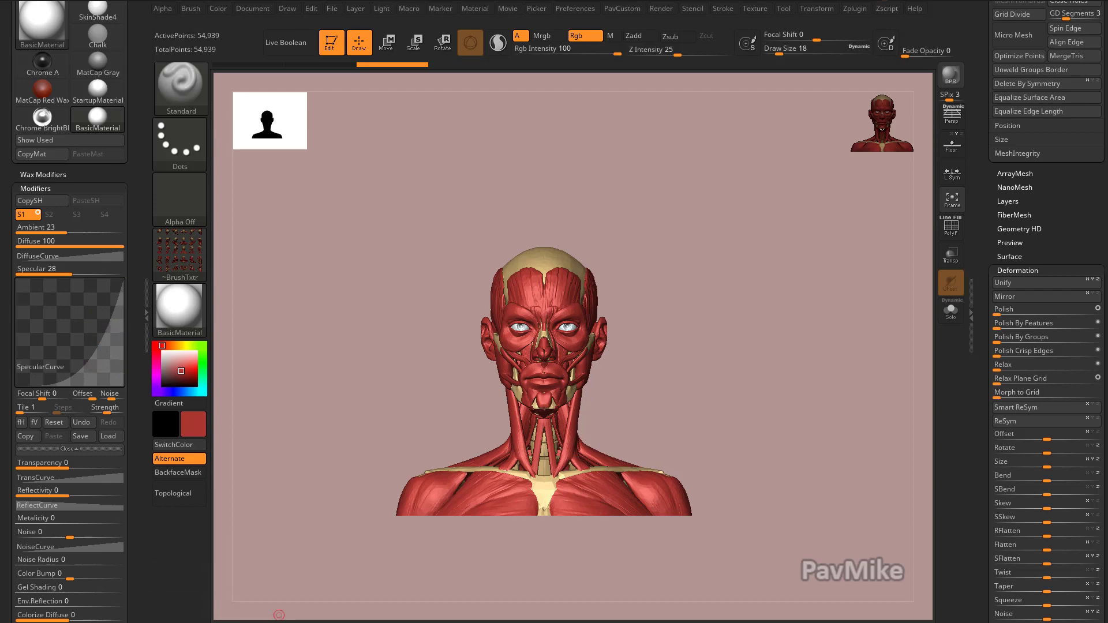
Switch to the browser, look through the "ZBrush 2019 What's New!" YouTube playlist, and return to ZBrush
key("alt+Tab")
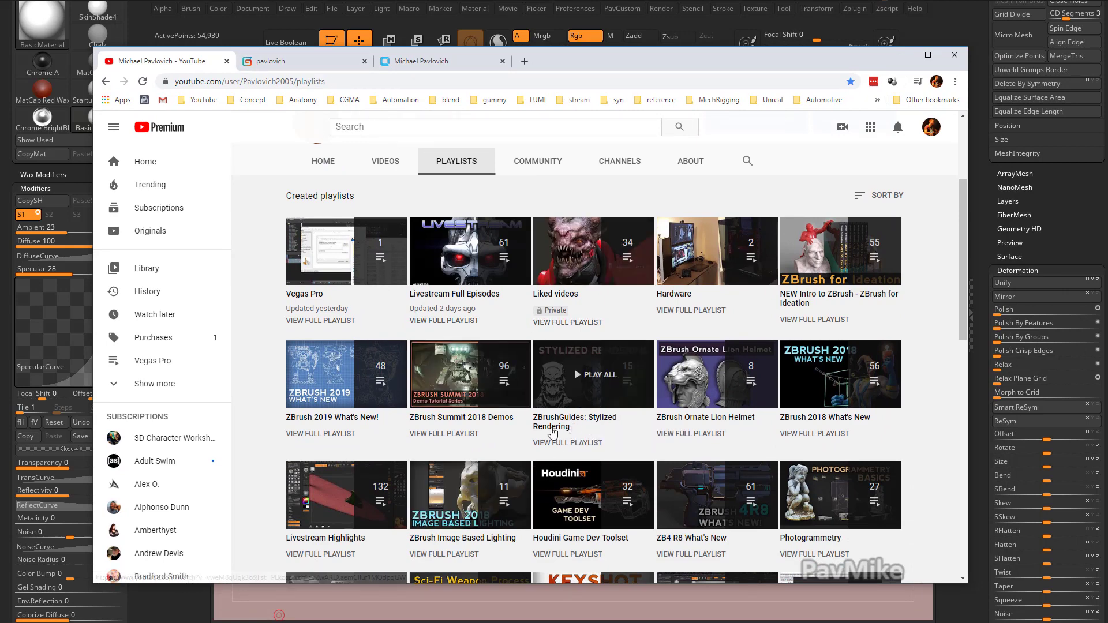
left_click(349, 434)
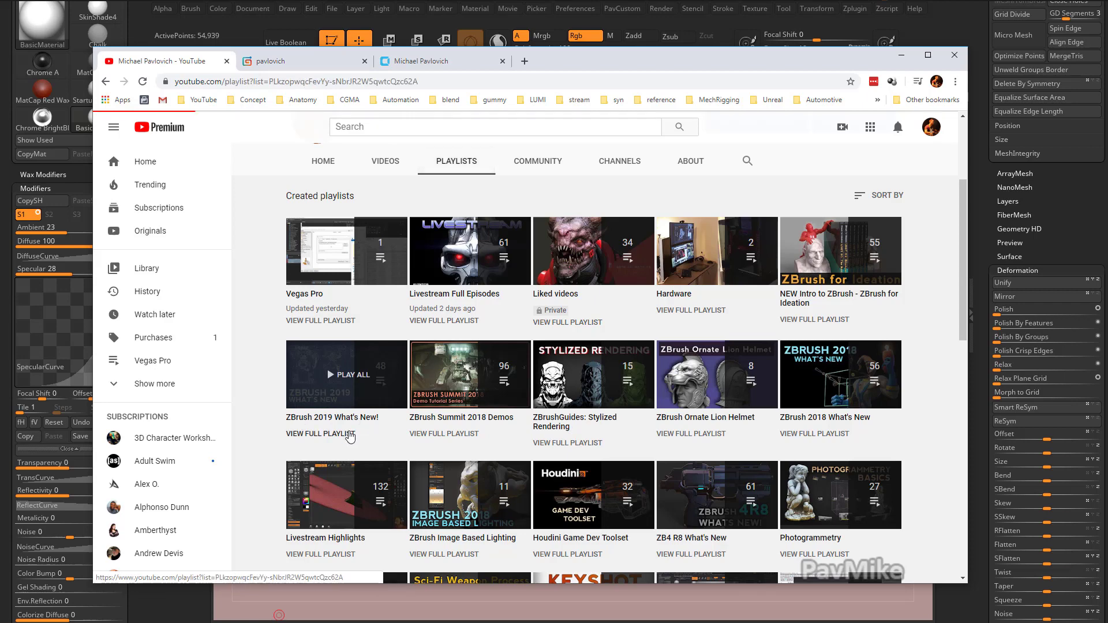
scroll(564, 347, "down", 7)
scroll(564, 348, "down", 2)
scroll(641, 104, "up", 1)
left_click_drag(637, 62, 854, 622)
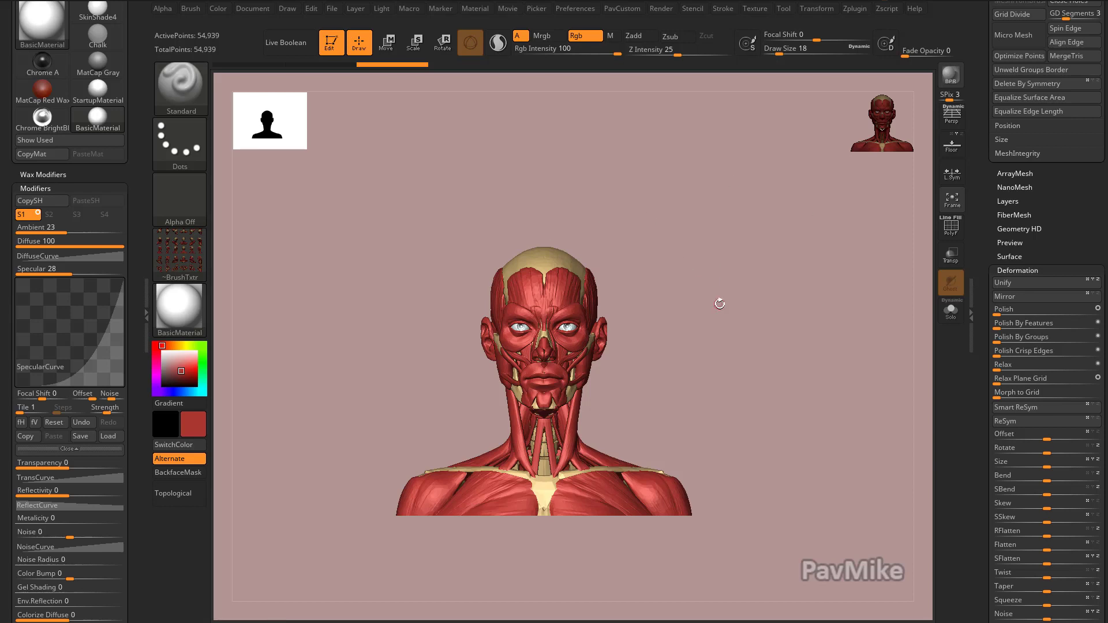
Examine BasicMaterial's Mixer settings, including Posterize and Outline, along with the Render Properties and BPR Shadow settings
scroll(73, 548, "down", 10)
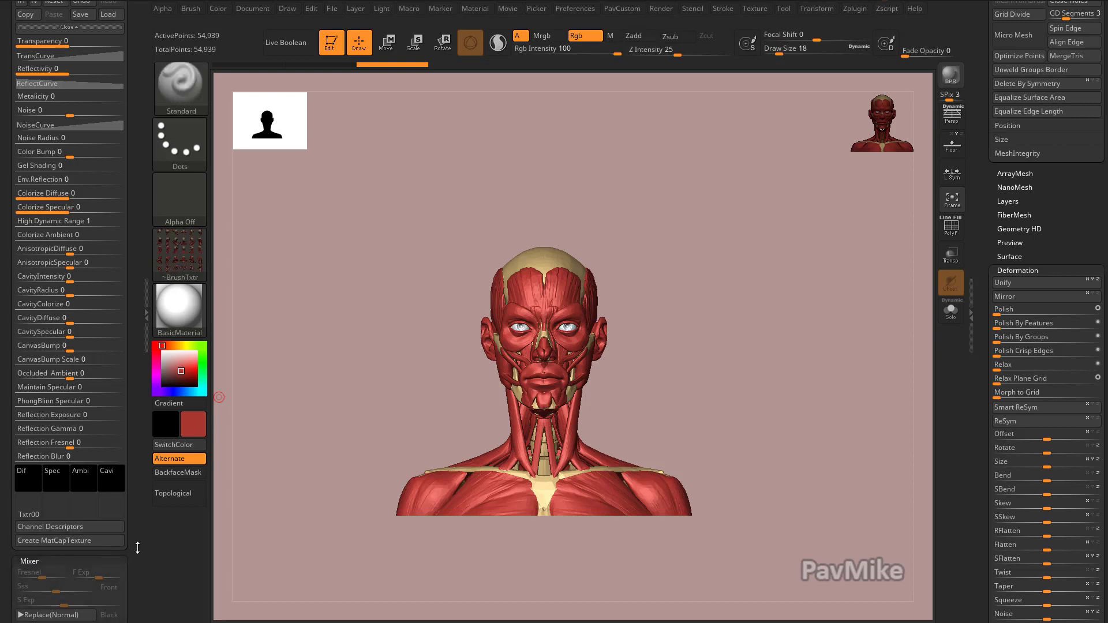
left_click(30, 561)
left_click_drag(134, 426, 134, 430)
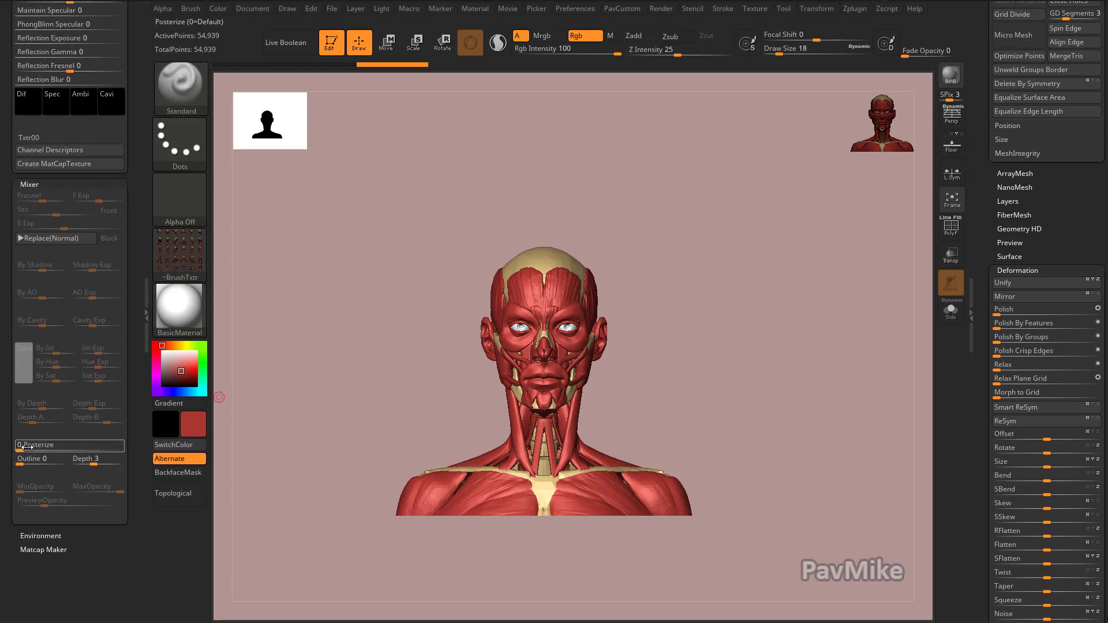
mouse_move(26, 448)
left_mouse_down()
mouse_move(51, 448)
mouse_move(19, 449)
mouse_move(33, 460)
mouse_move(107, 460)
mouse_move(26, 459)
left_mouse_up()
mouse_move(791, 338)
left_mouse_down()
mouse_move(841, 317)
mouse_move(734, 322)
mouse_move(791, 317)
left_mouse_up()
scroll(126, 261, "up", 3)
scroll(126, 260, "up", 3)
left_click(31, 324)
scroll(137, 268, "up", 15)
left_click_drag(727, 329, 793, 341)
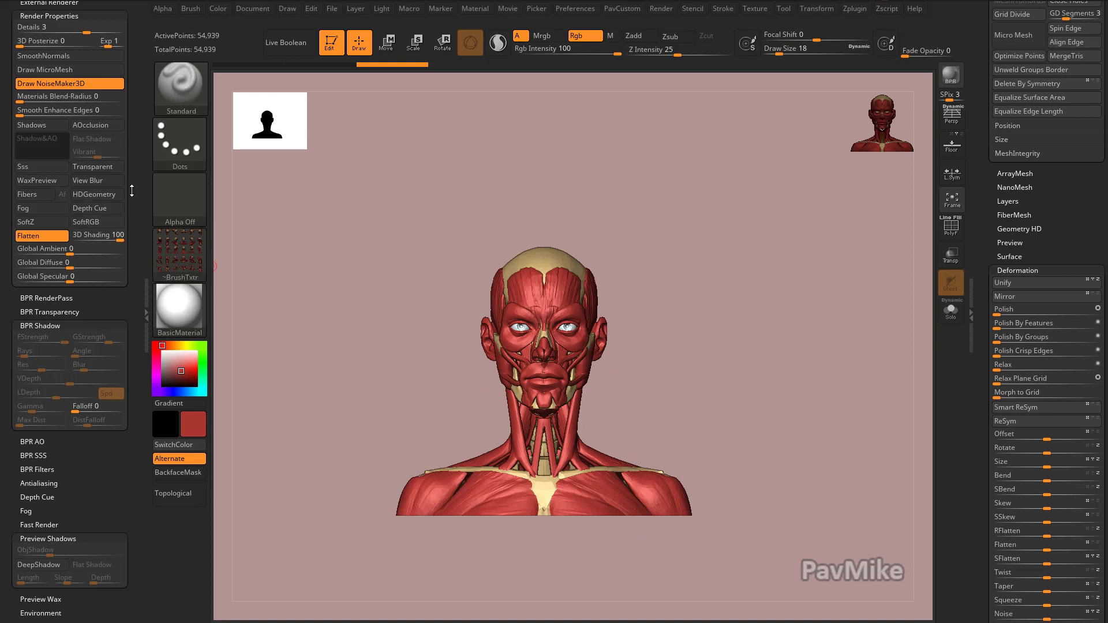
left_click_drag(134, 188, 136, 385)
Replace the docked Material palette with Preferences and generate a CamView of the bust against the pink background
left_click(128, 6)
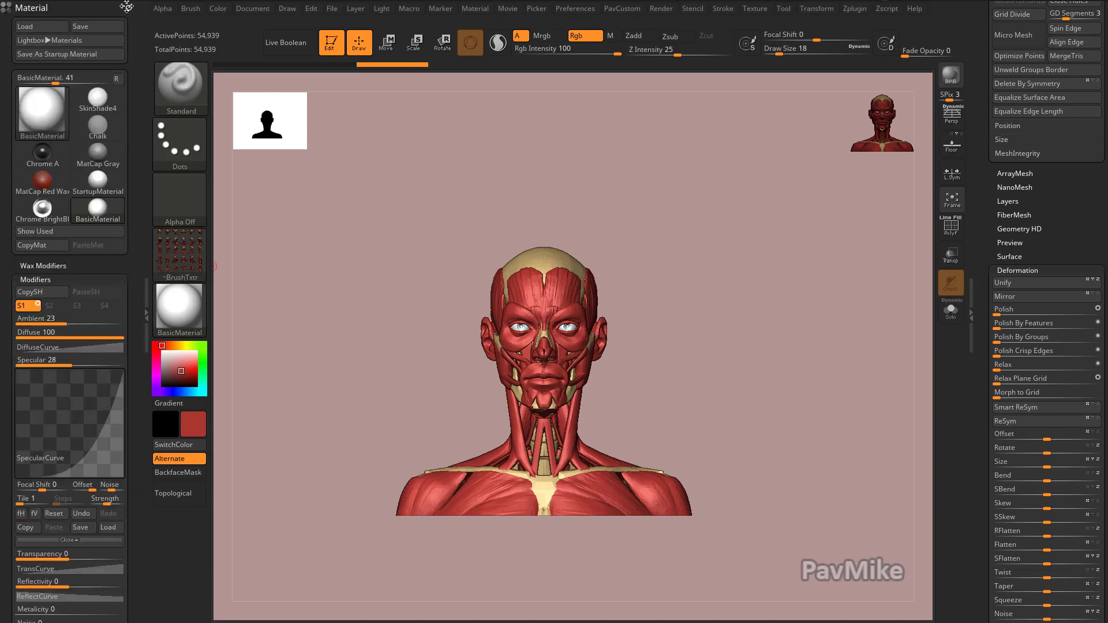
left_click_drag(128, 6, 182, 15)
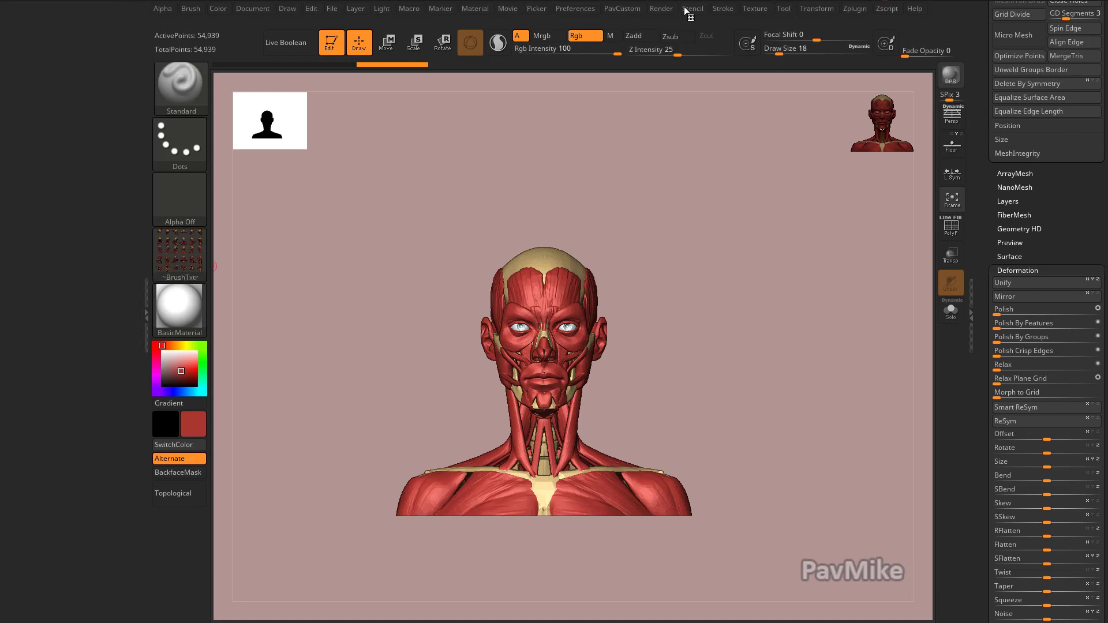
left_click(558, 23)
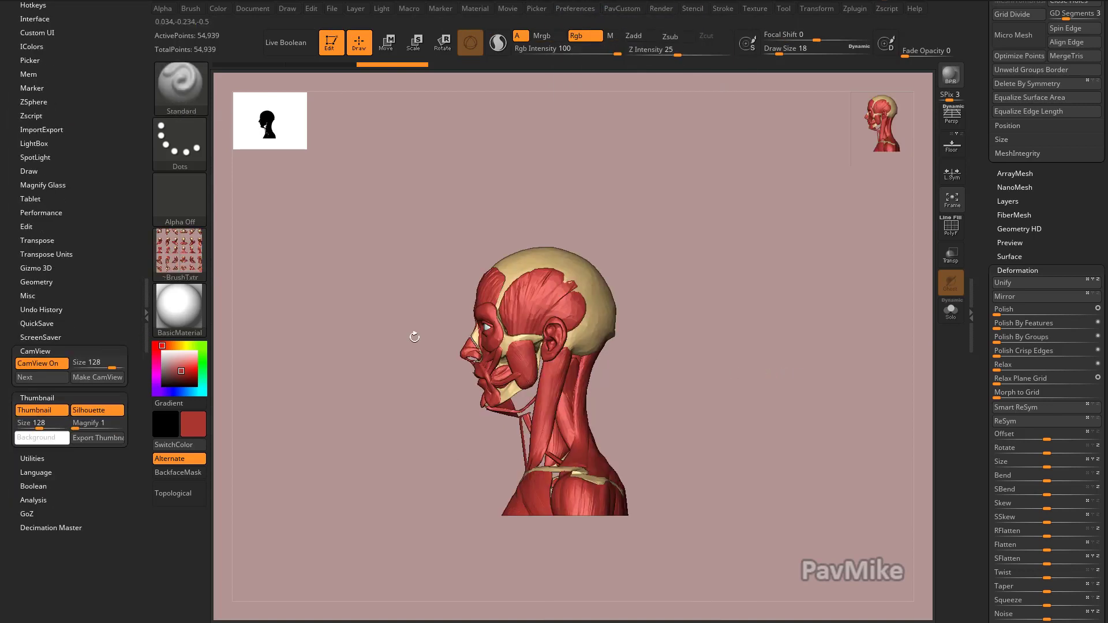
left_click_drag(279, 304, 353, 301, "shift")
Set the document background to black and regenerate the CamView from the bust's front view
left_click_drag(181, 370, 155, 393)
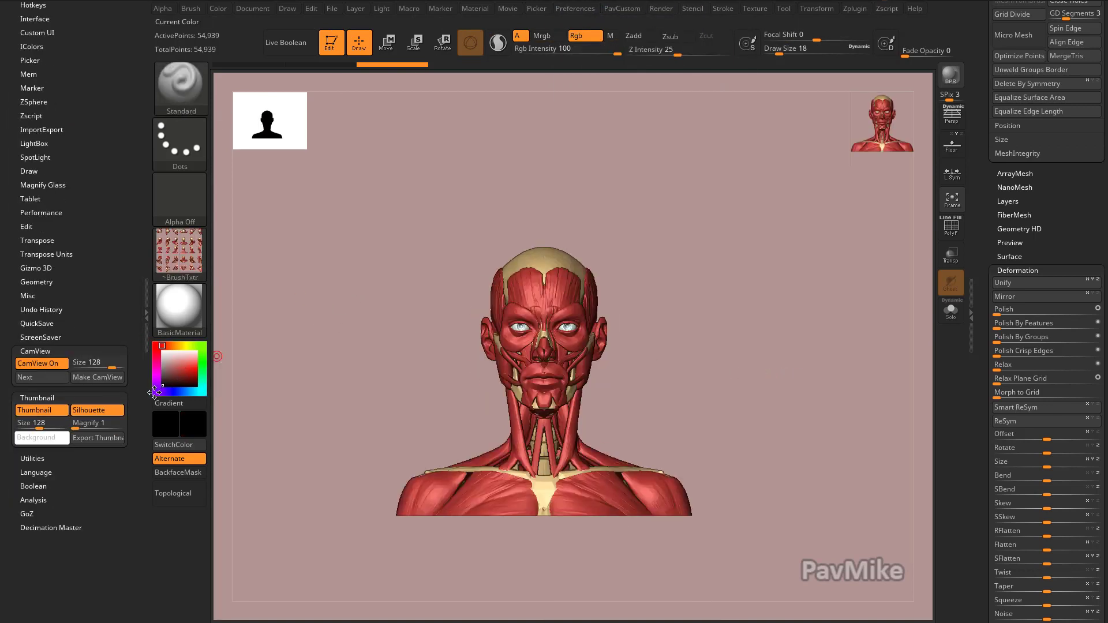
left_click(244, 9)
left_click_drag(265, 229, 193, 424)
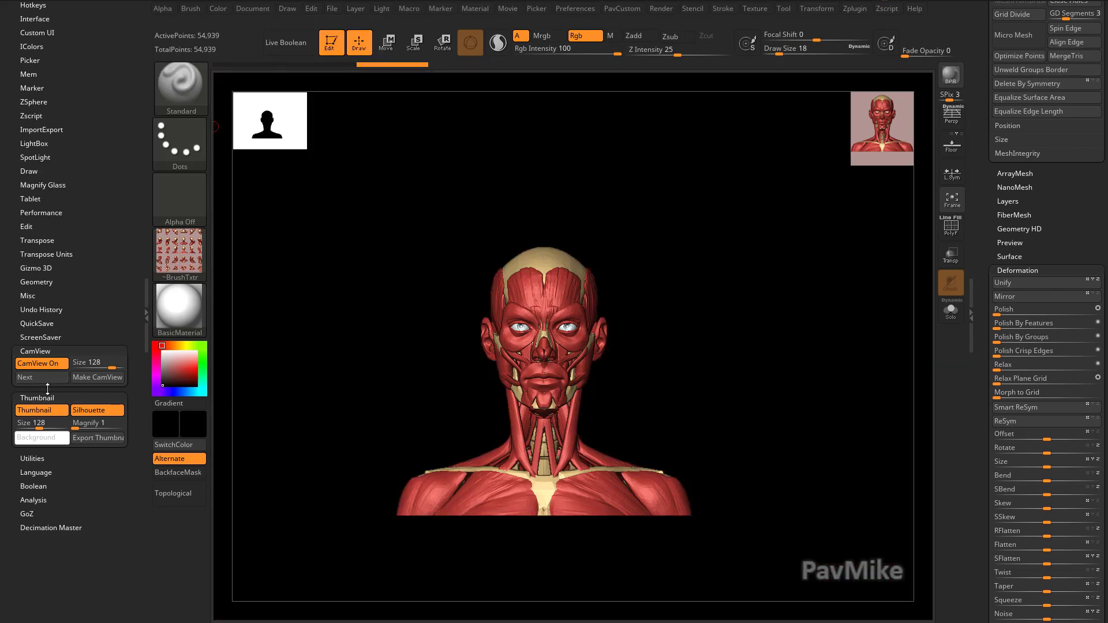
left_click(87, 379)
Change the document background to the dark grey of the interface
left_click_drag(830, 355, 818, 347)
left_click(252, 8)
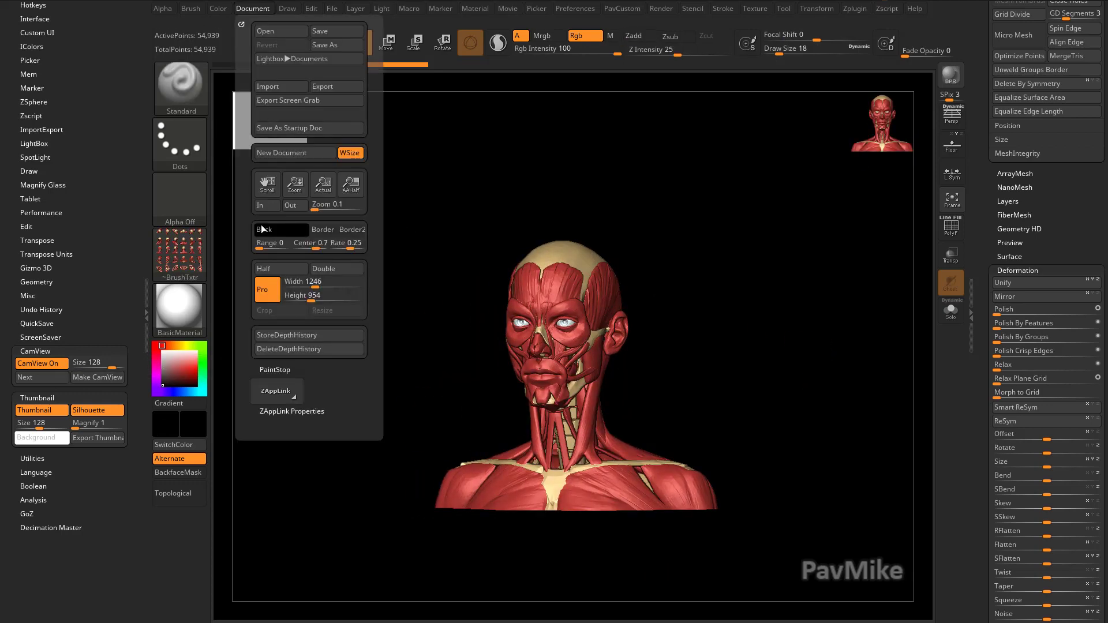
left_click_drag(264, 229, 162, 379)
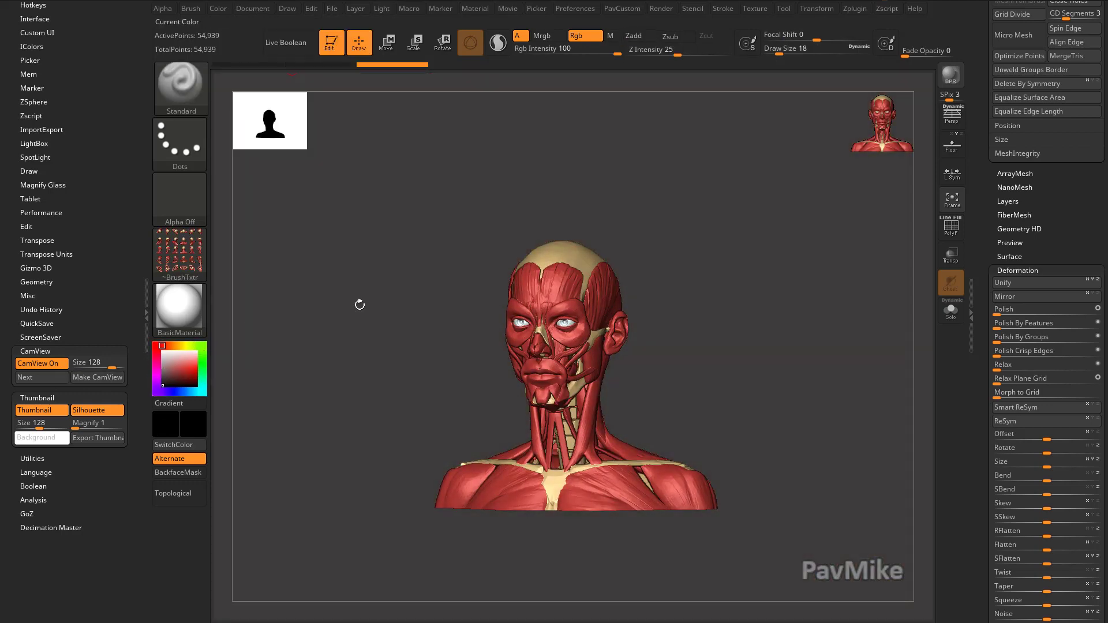